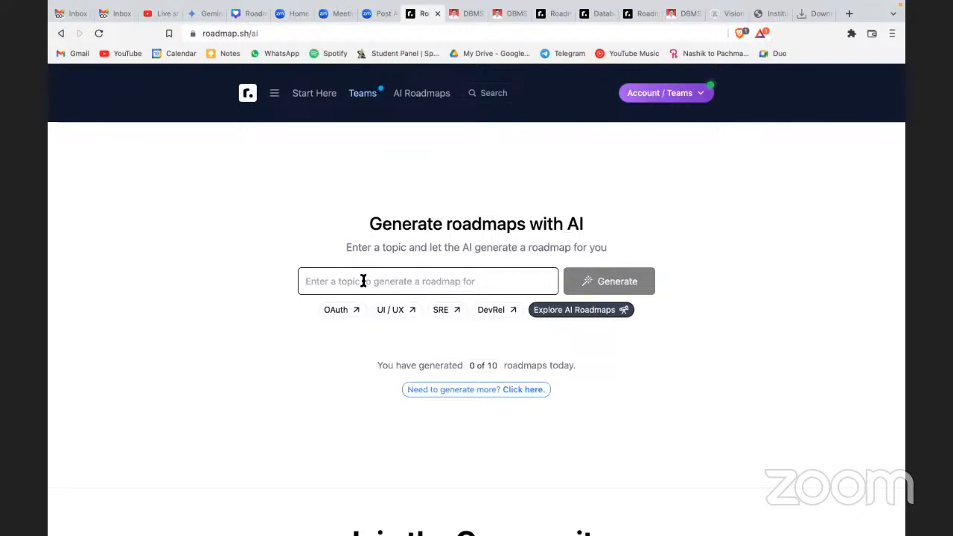
Step: Enter "Data Science and Big Data Analytics" as the AI roadmap topic and load the suggested AI-generated roadmap of that name
{"action": "left_click", "coordinate": [363, 281]}
{"action": "type", "text": "Big"}
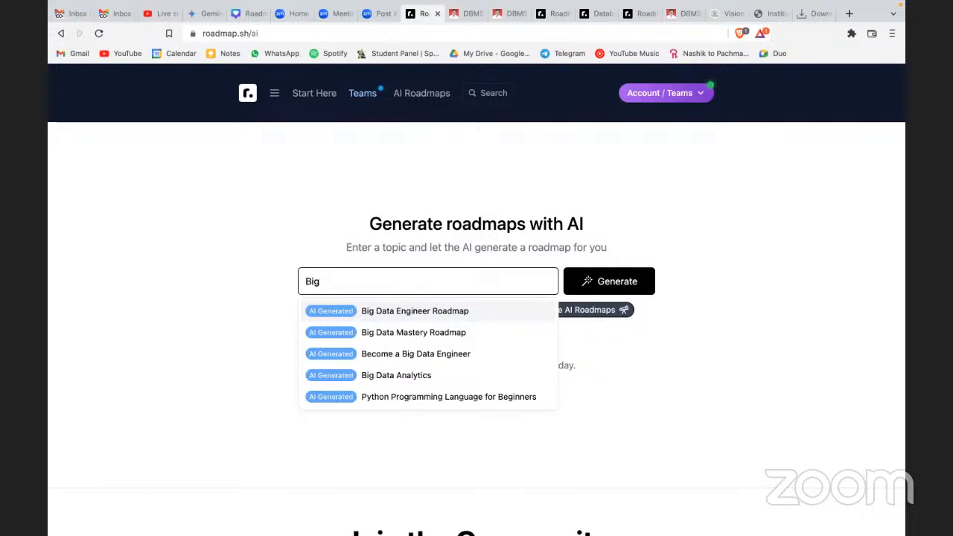
{"action": "key", "text": "BackSpace"}
{"action": "key", "text": "BackSpace"}
{"action": "key", "text": "BackSpace"}
{"action": "type", "text": "Data Science and Big "}
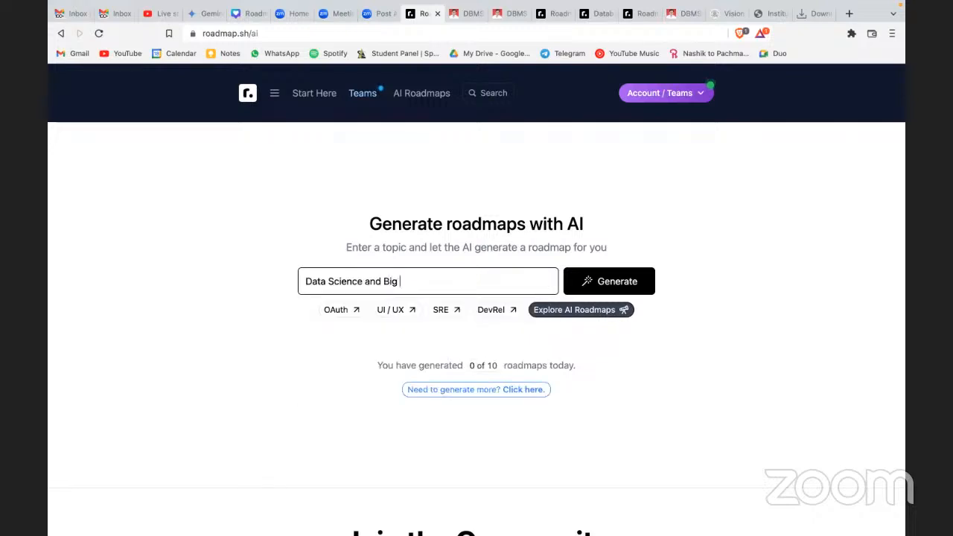
{"action": "type", "text": "Data A"}
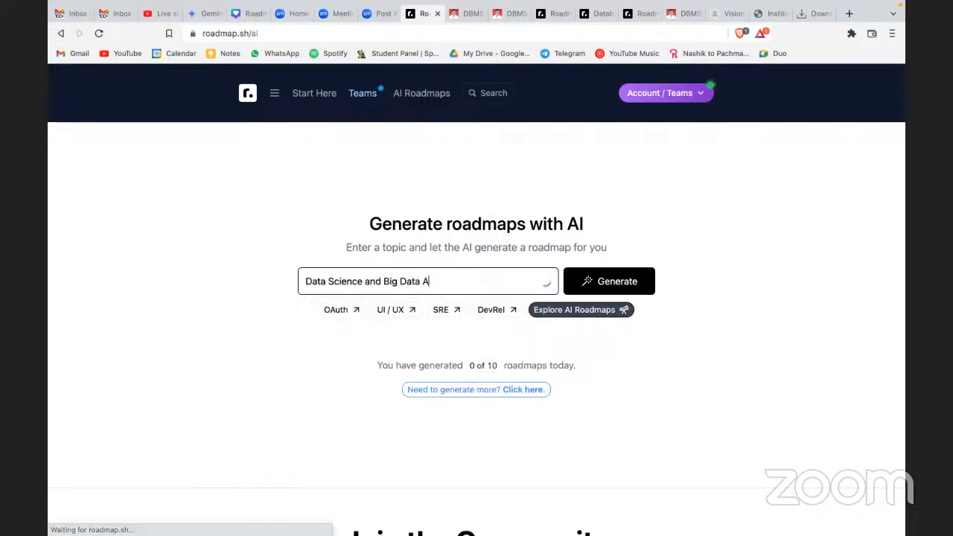
{"action": "type", "text": "nalytics"}
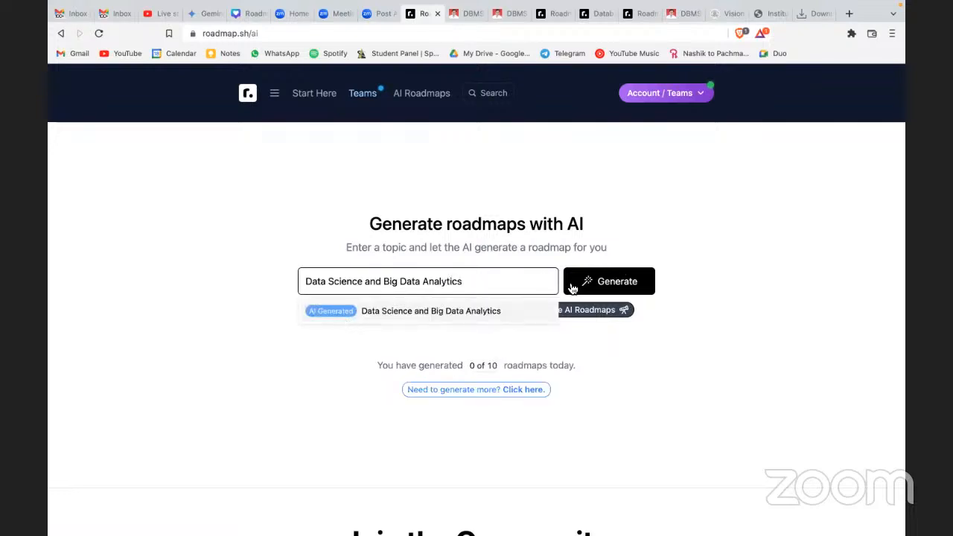
{"action": "left_click", "coordinate": [460, 316]}
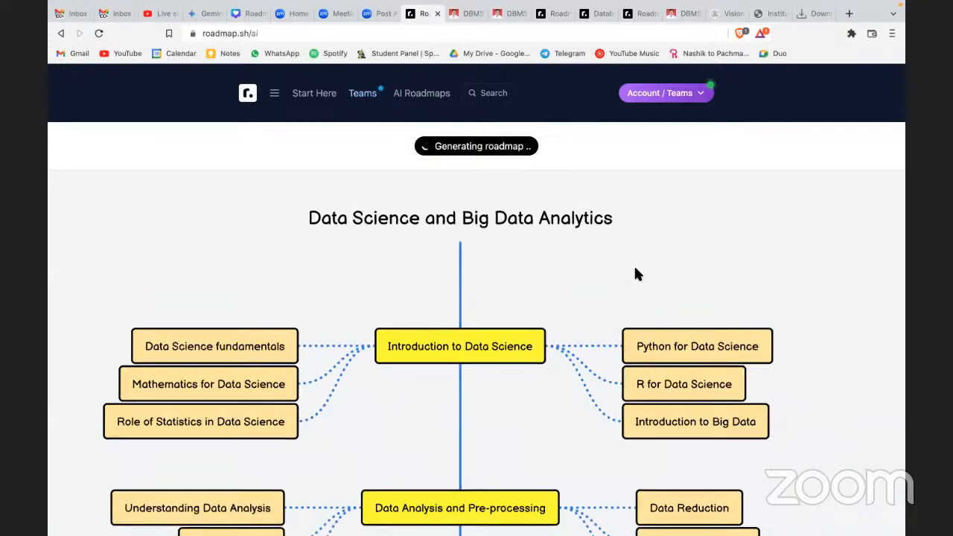
Step: Download the Data Science and Big Data Analytics roadmap to the Downloads folder and view the saved image
{"action": "scroll", "coordinate": [636, 274], "scroll_direction": "down", "scroll_amount": 1}
{"action": "scroll", "coordinate": [637, 274], "scroll_direction": "down", "scroll_amount": 2}
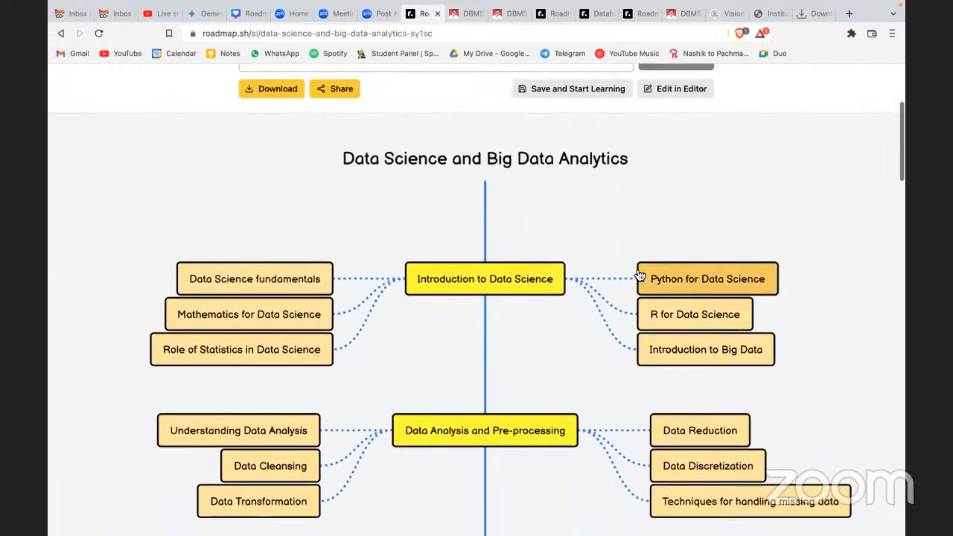
{"action": "scroll", "coordinate": [637, 274], "scroll_direction": "down", "scroll_amount": 2}
{"action": "scroll", "coordinate": [636, 274], "scroll_direction": "down", "scroll_amount": 3}
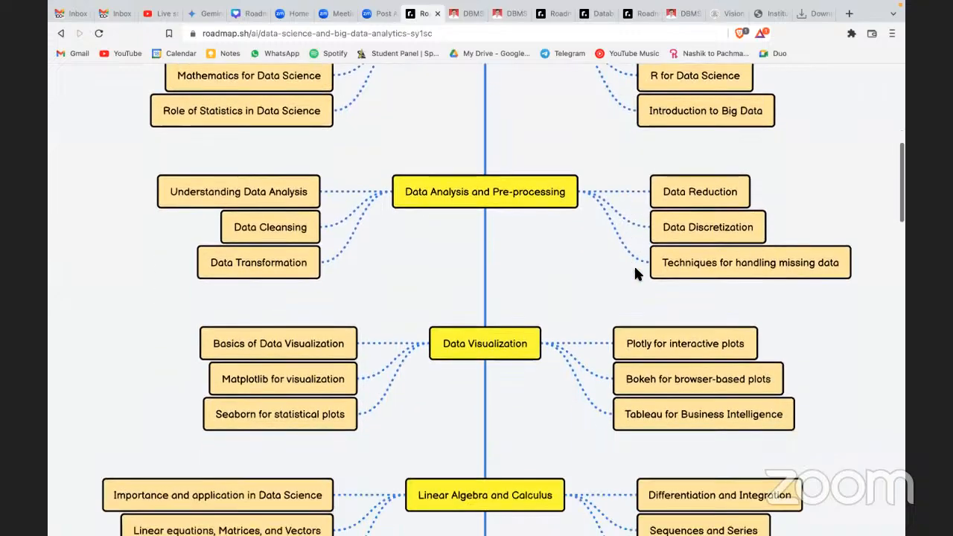
{"action": "scroll", "coordinate": [636, 274], "scroll_direction": "up", "scroll_amount": 2}
{"action": "scroll", "coordinate": [635, 274], "scroll_direction": "up", "scroll_amount": 5}
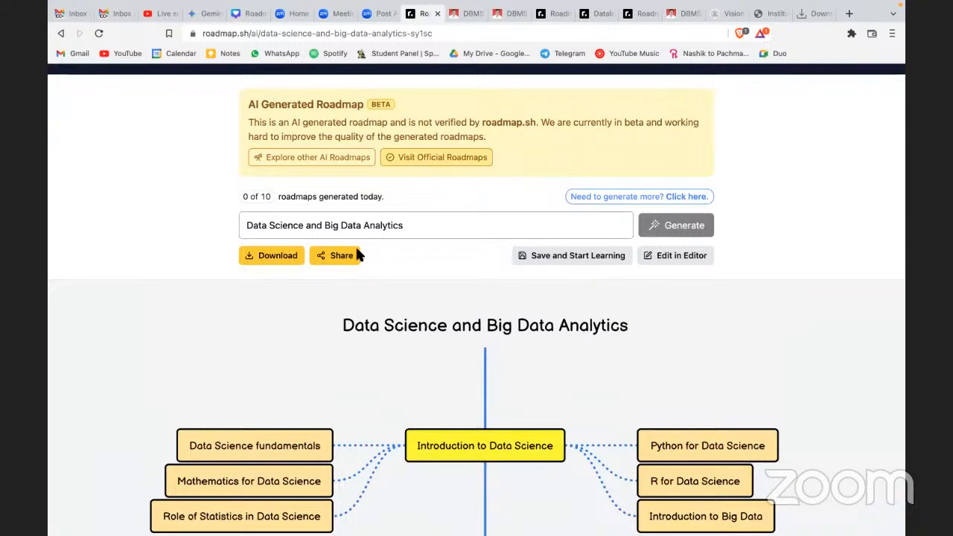
{"action": "left_click", "coordinate": [275, 262]}
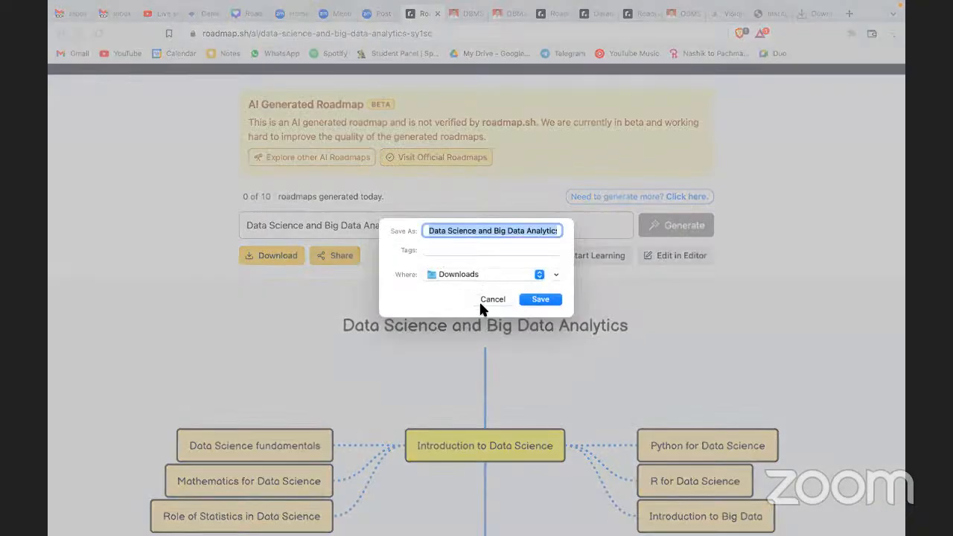
{"action": "left_click", "coordinate": [540, 299]}
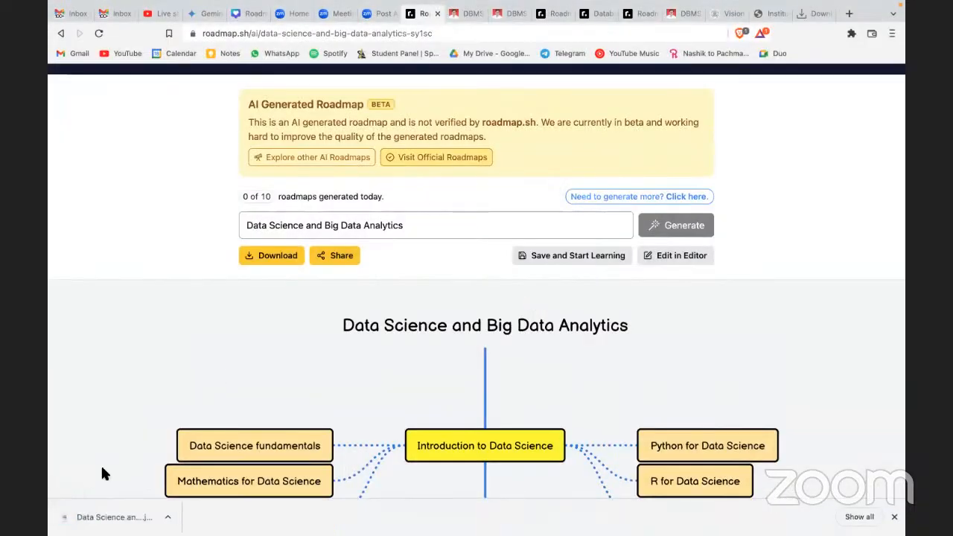
{"action": "left_click", "coordinate": [95, 521]}
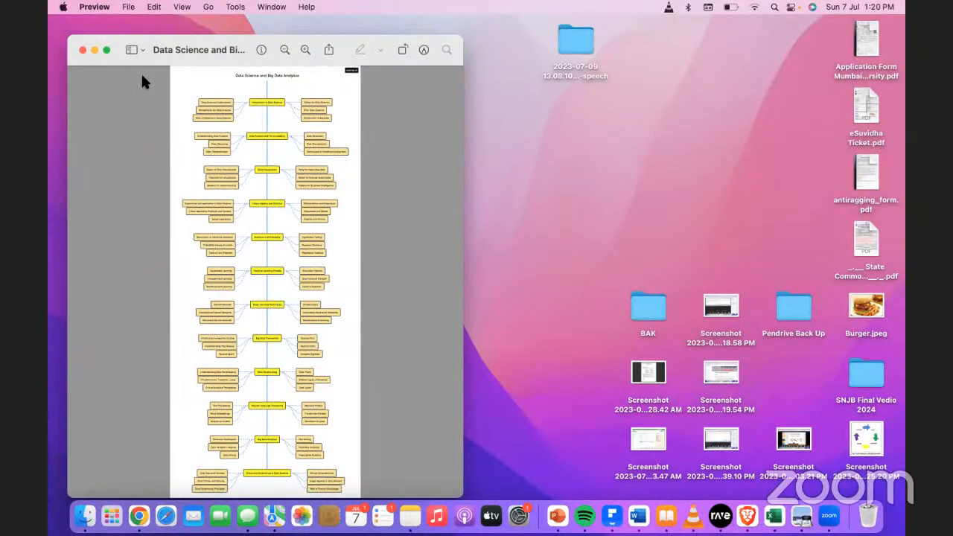
{"action": "left_click", "coordinate": [82, 50]}
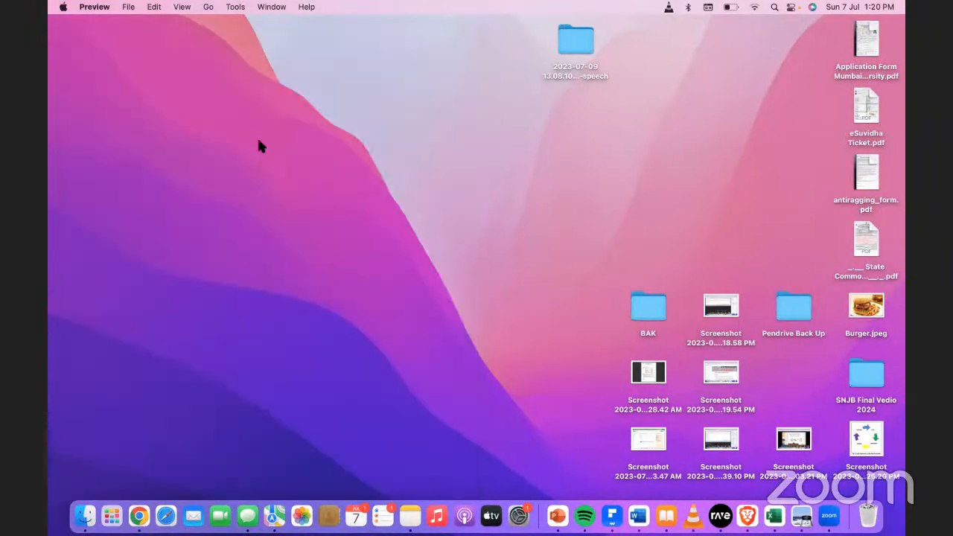
Step: Return to the browser and copy the share link of the generated roadmap
{"action": "key", "text": "ctrl+Right"}
{"action": "left_click", "coordinate": [329, 257]}
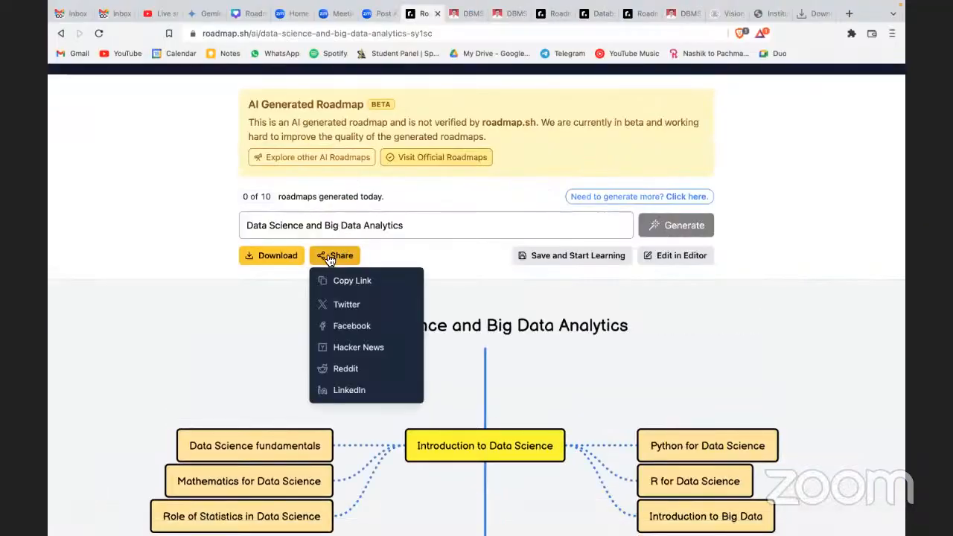
{"action": "left_click", "coordinate": [357, 287]}
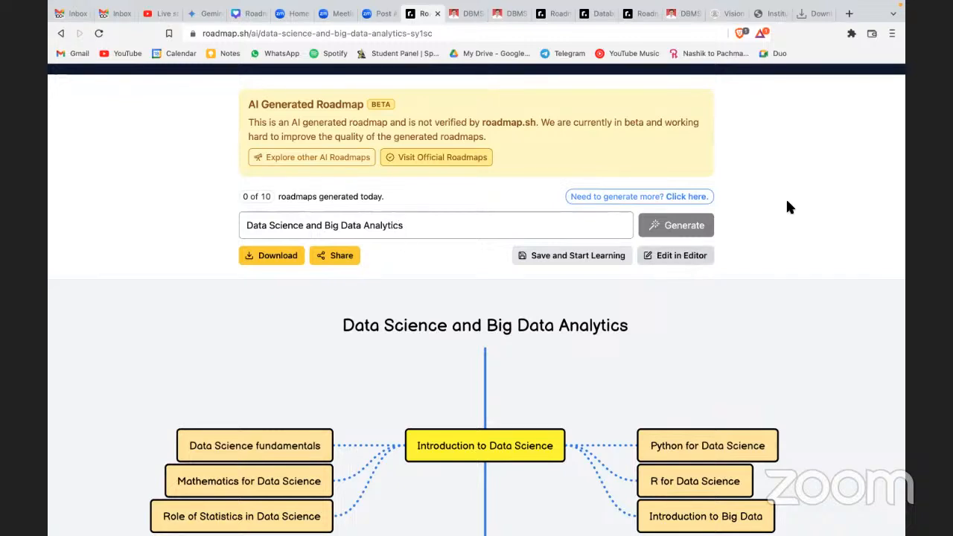
Step: Open the site's Developer Roadmaps listing page
{"action": "scroll", "coordinate": [789, 207], "scroll_direction": "up", "scroll_amount": 1}
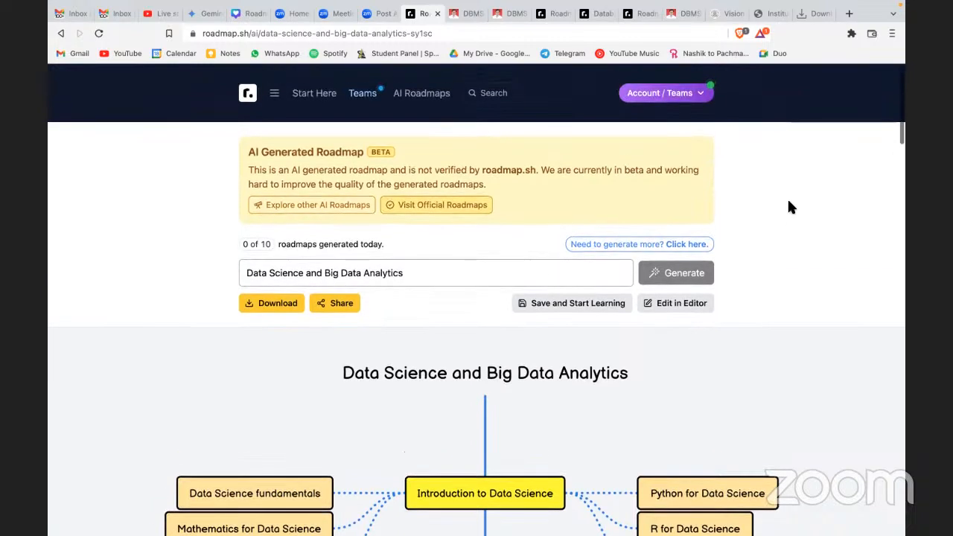
{"action": "left_click", "coordinate": [273, 95]}
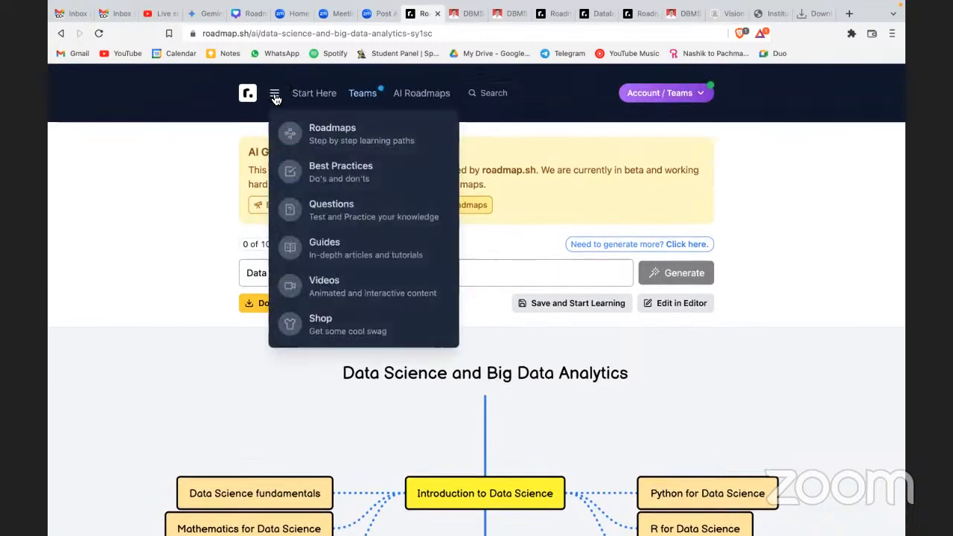
{"action": "left_click", "coordinate": [293, 134]}
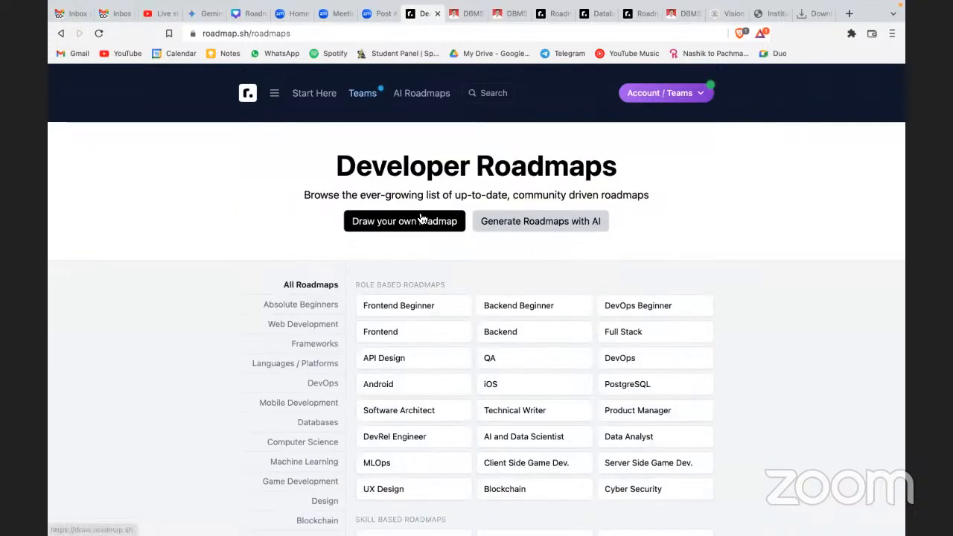
Step: From the site's home page, create a custom roadmap with "Course File of DBMS" as both title and description
{"action": "left_click", "coordinate": [250, 95]}
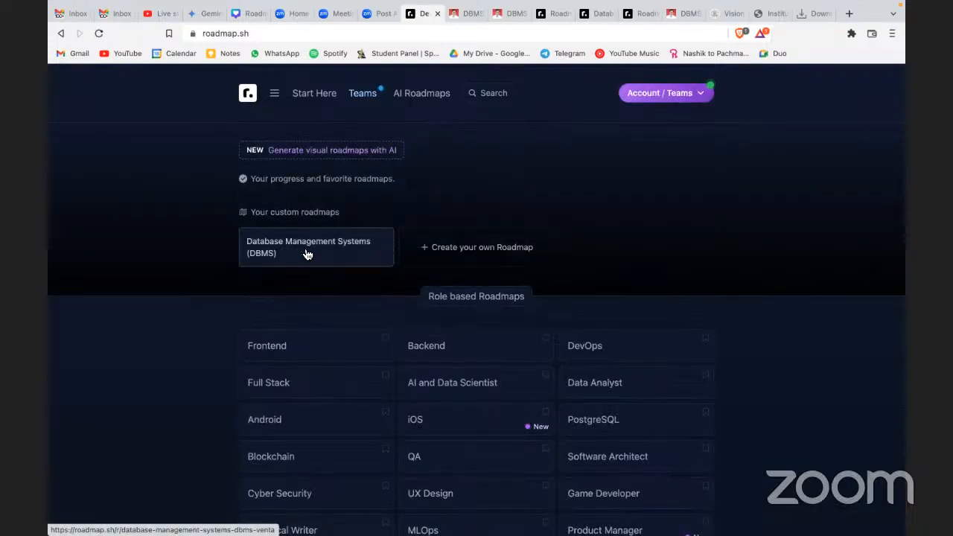
{"action": "left_click", "coordinate": [473, 256]}
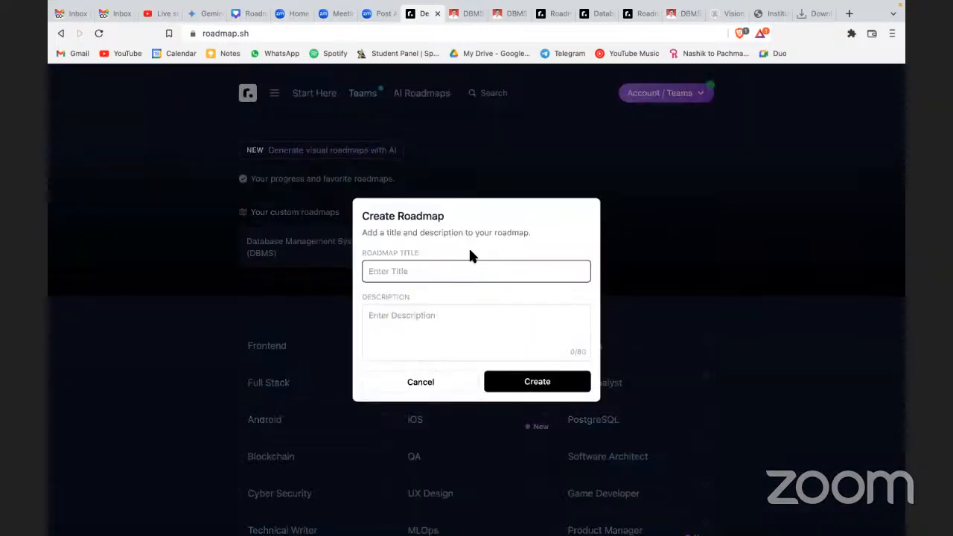
{"action": "type", "text": "Course File of DBMS"}
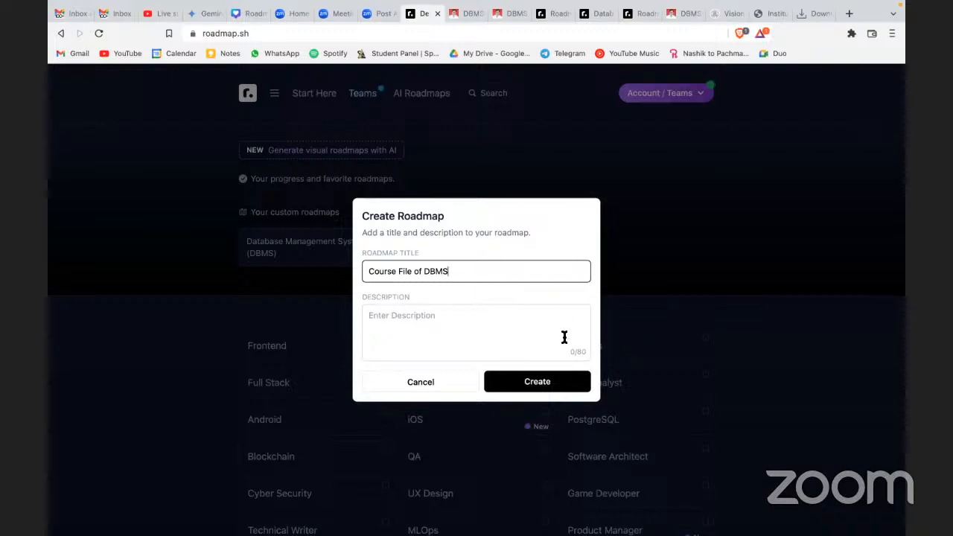
{"action": "left_click", "coordinate": [527, 385]}
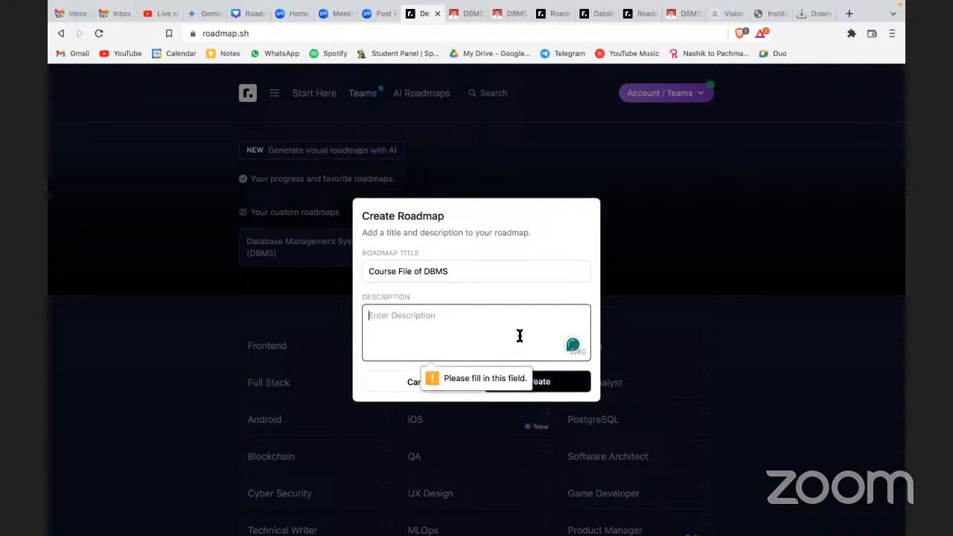
{"action": "type", "text": "Course File of"}
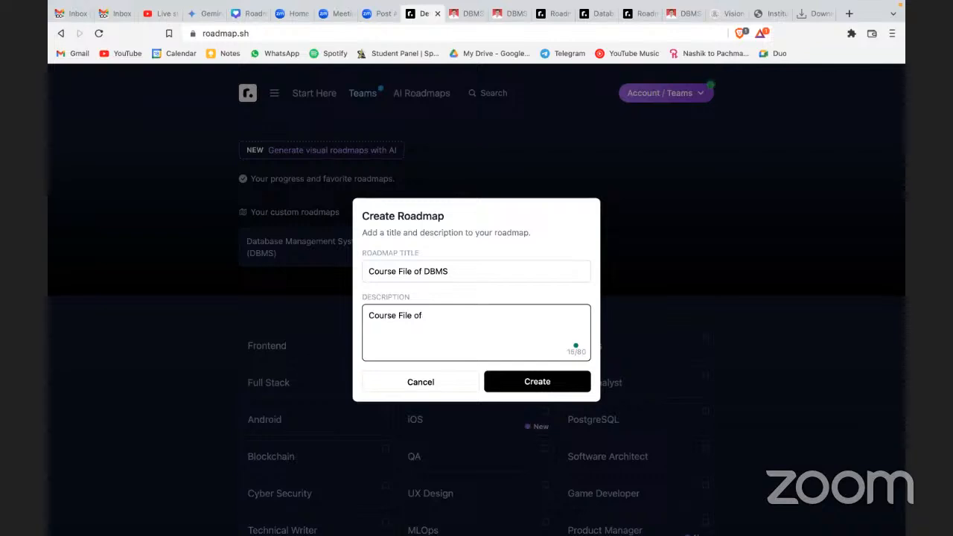
{"action": "type", "text": " DBMS"}
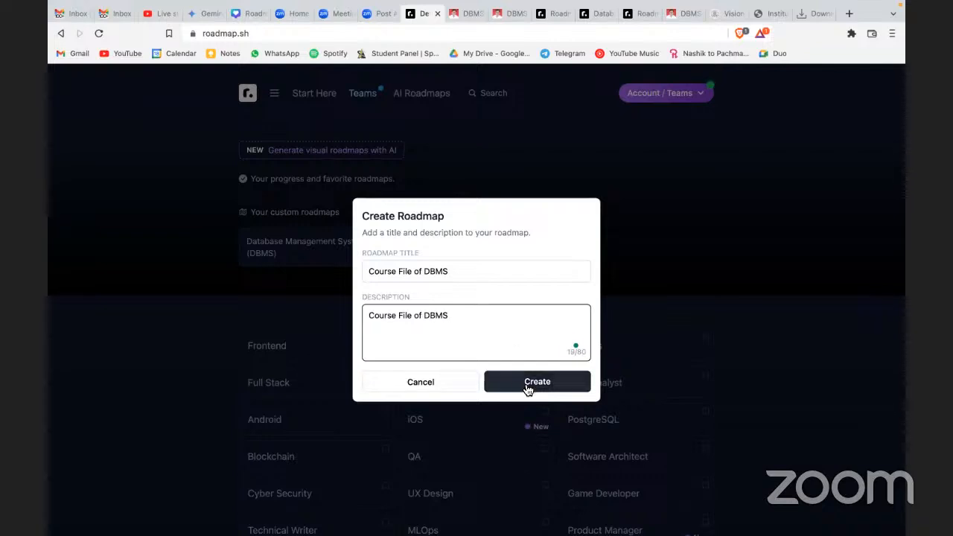
{"action": "left_click", "coordinate": [525, 382]}
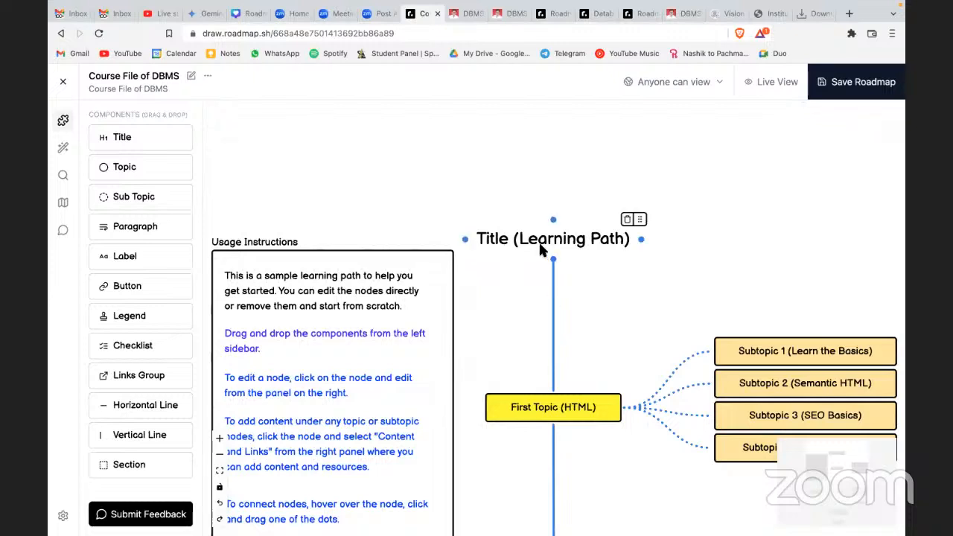
{"action": "left_click", "coordinate": [542, 250]}
{"action": "double_click", "coordinate": [742, 136]}
{"action": "left_click", "coordinate": [526, 174]}
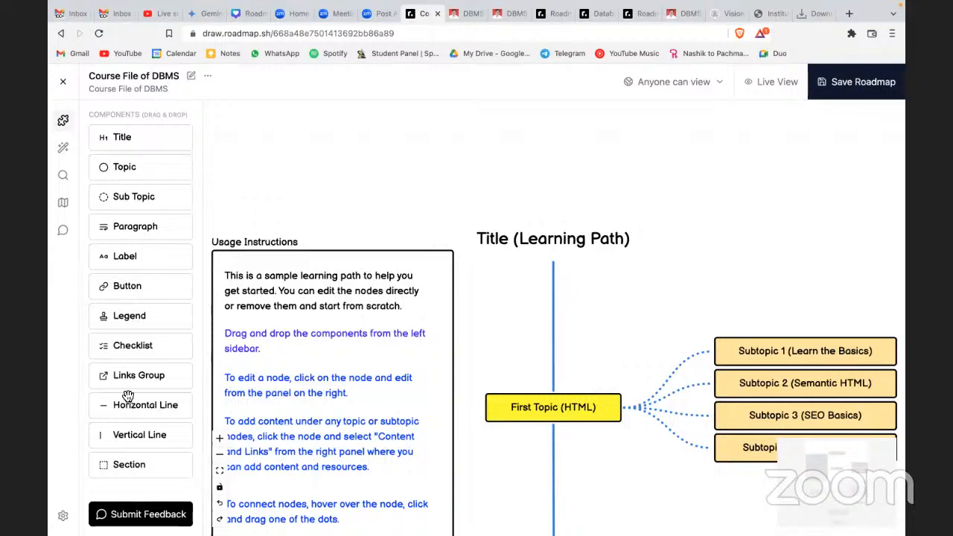
{"action": "left_click_drag", "start_coordinate": [146, 145], "coordinate": [565, 210]}
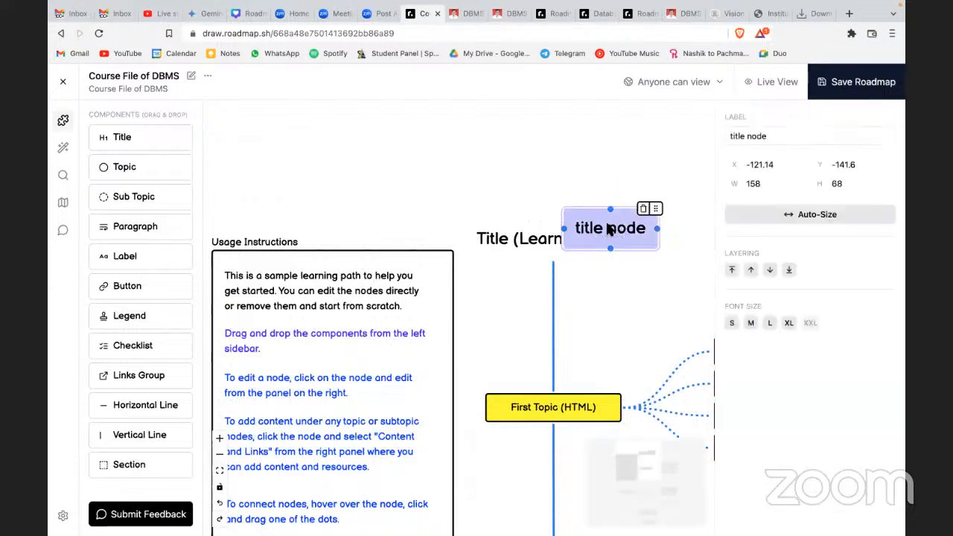
{"action": "left_click", "coordinate": [643, 209]}
Step: Change the label of the sample roadmap's title node to "Course File of DBMS"
{"action": "left_click", "coordinate": [542, 239]}
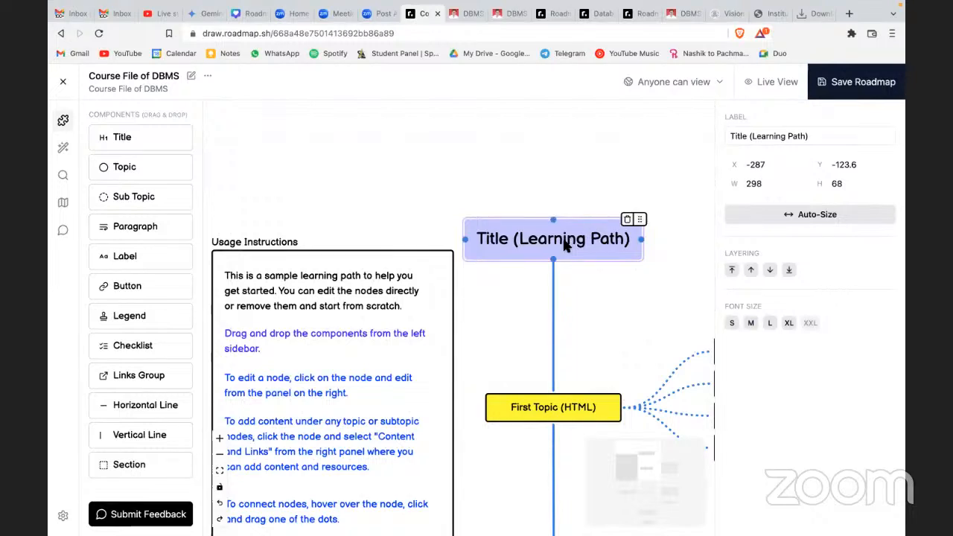
{"action": "left_click", "coordinate": [761, 142]}
{"action": "key", "text": "ctrl+a"}
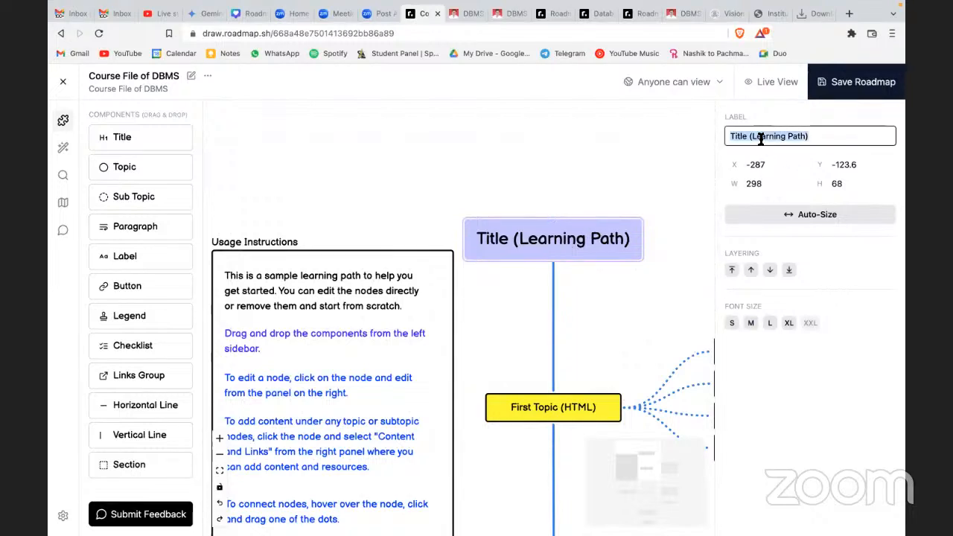
{"action": "type", "text": "Course "}
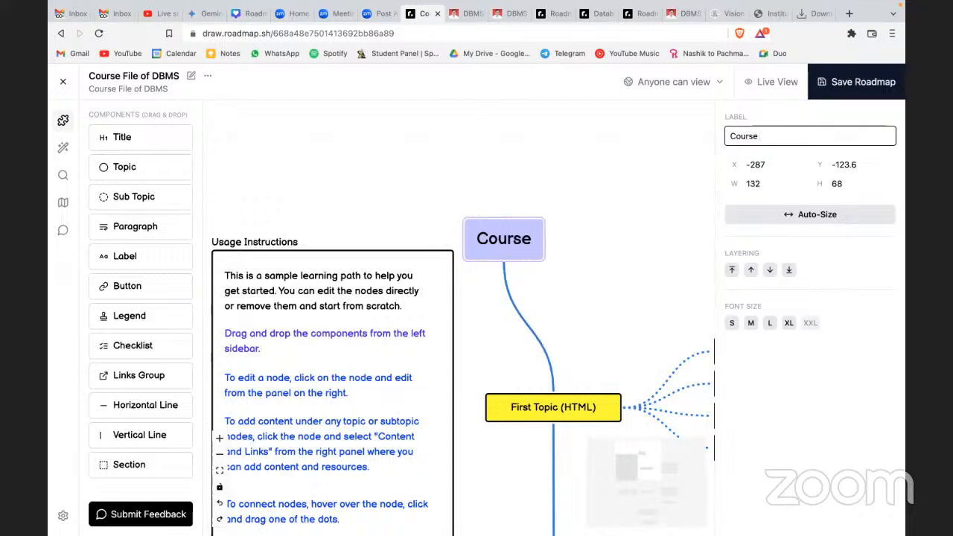
{"action": "type", "text": "File of "}
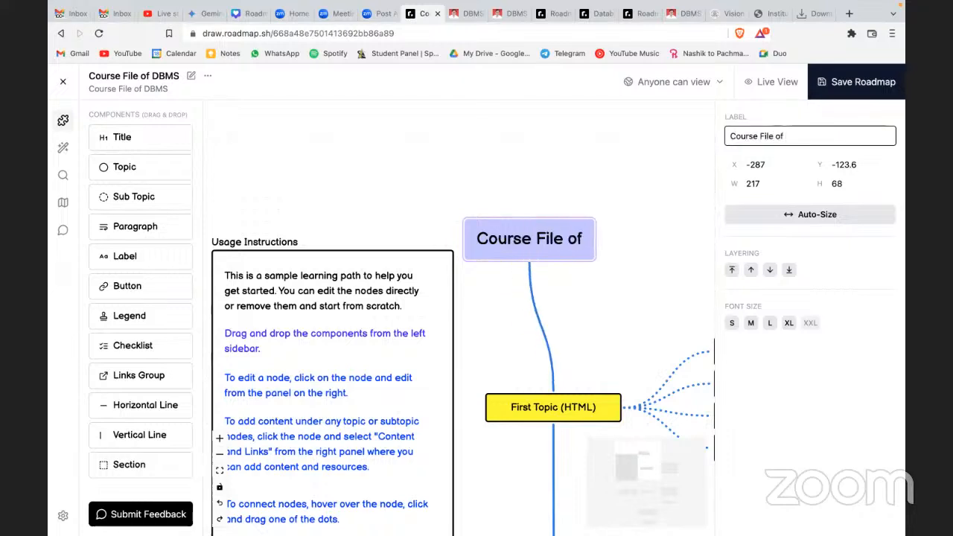
{"action": "type", "text": "DBMS"}
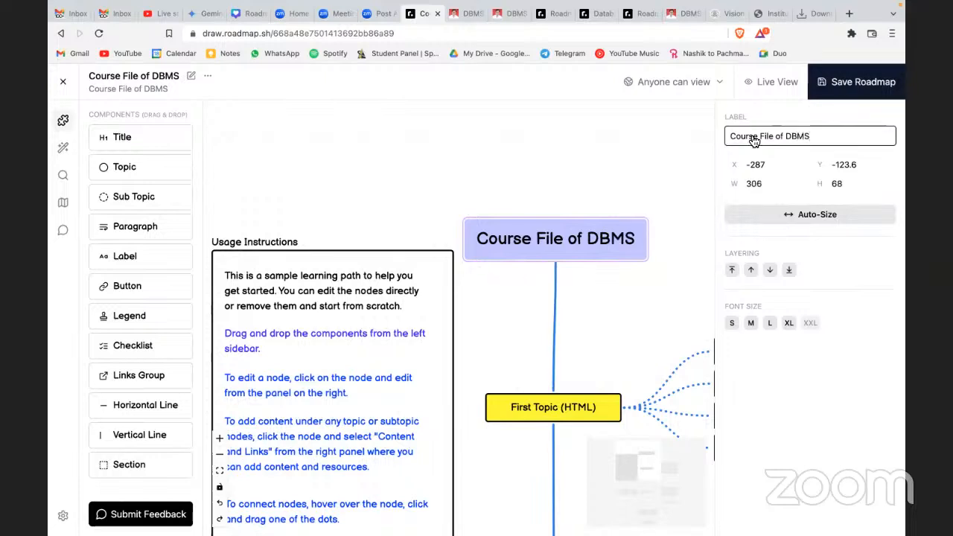
{"action": "left_click", "coordinate": [638, 140]}
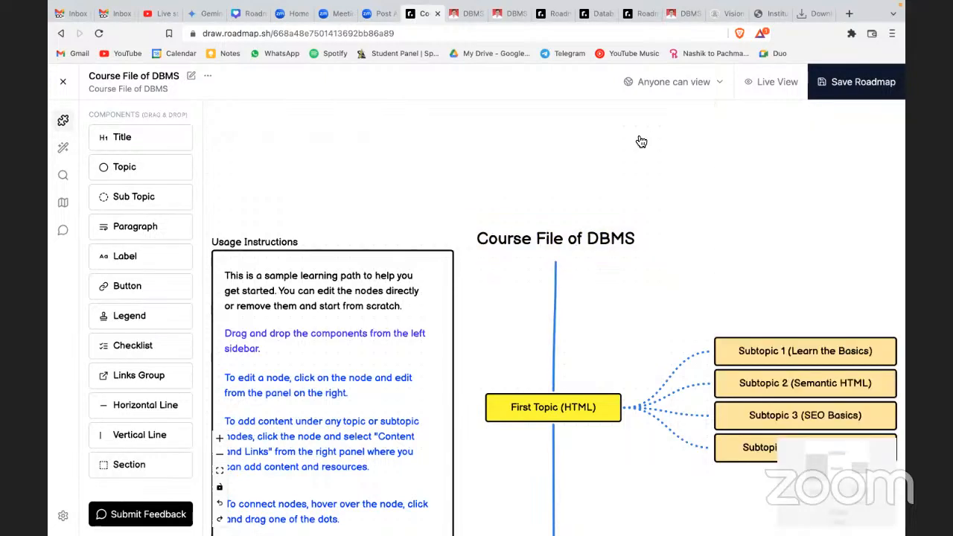
Step: Change the label of the First Topic (HTML) node to "Syllabus"
{"action": "left_click", "coordinate": [518, 411]}
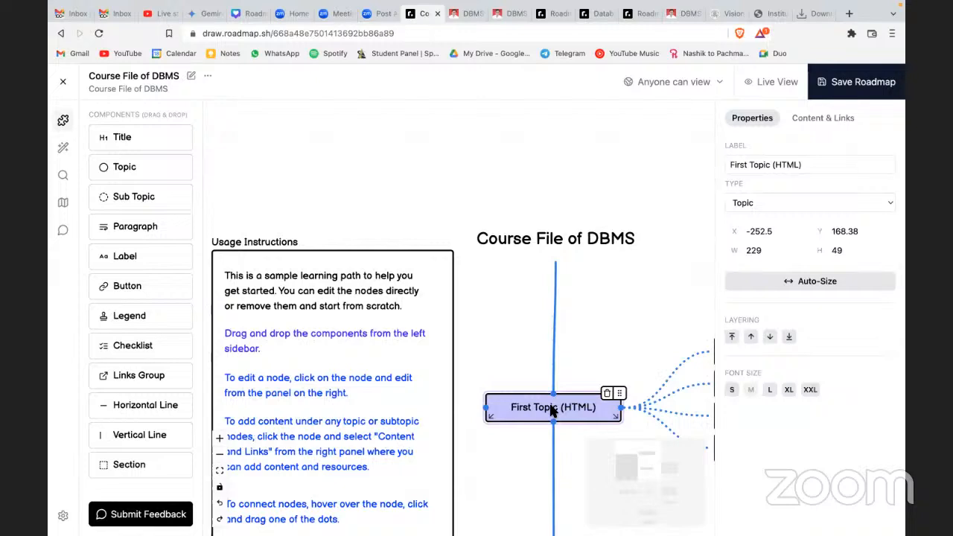
{"action": "triple_click", "coordinate": [753, 164]}
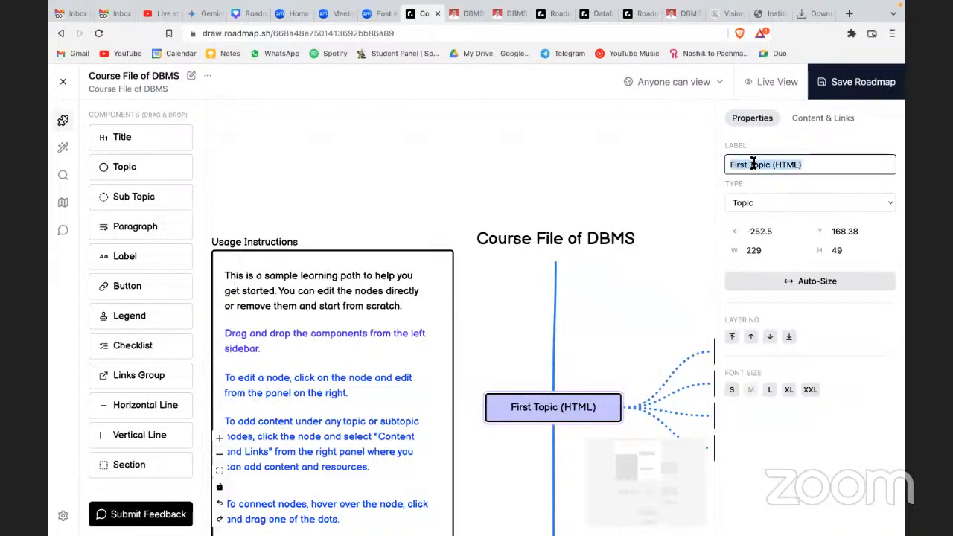
{"action": "type", "text": "Syll"}
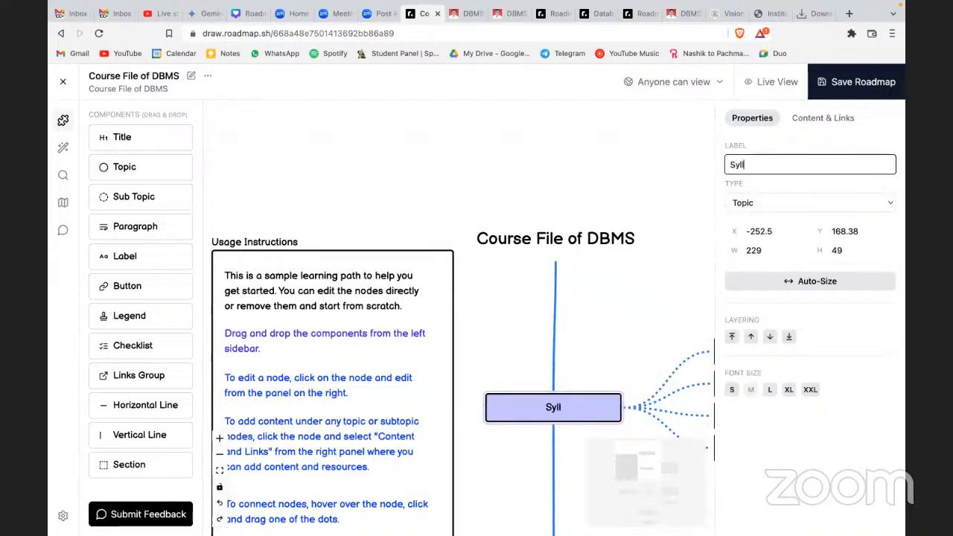
{"action": "type", "text": "abus of "}
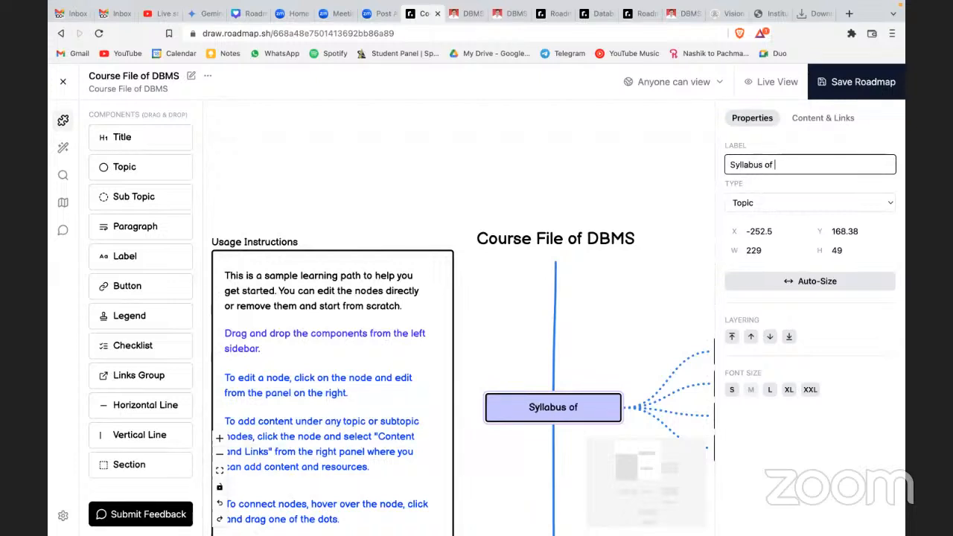
{"action": "type", "text": "DBMS"}
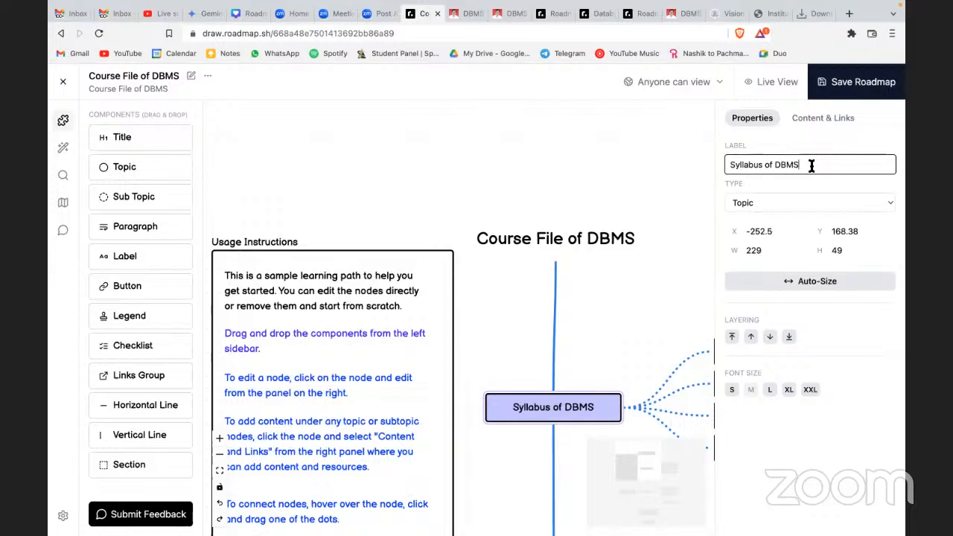
{"action": "key", "text": "BackSpace"}
{"action": "key", "text": "BackSpace"}
{"action": "key", "text": "BackSpace"}
{"action": "key", "text": "BackSpace"}
{"action": "key", "text": "BackSpace"}
{"action": "key", "text": "BackSpace"}
{"action": "key", "text": "BackSpace"}
{"action": "key", "text": "BackSpace"}
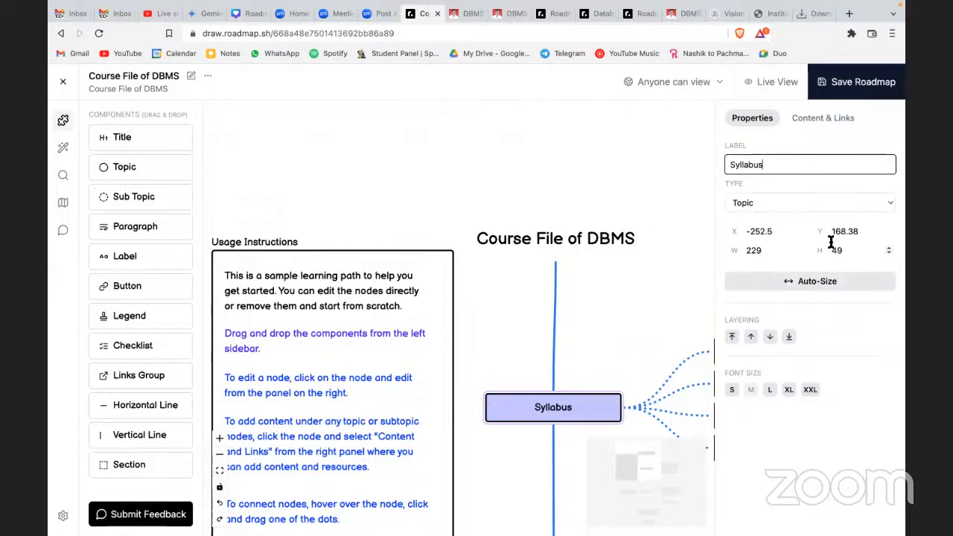
Step: Give the Syllabus node the content title "Syllabus of SPPU" and description "DBMS Third Year Comp Engg (SPPU)", and save the roadmap
{"action": "left_click", "coordinate": [814, 119]}
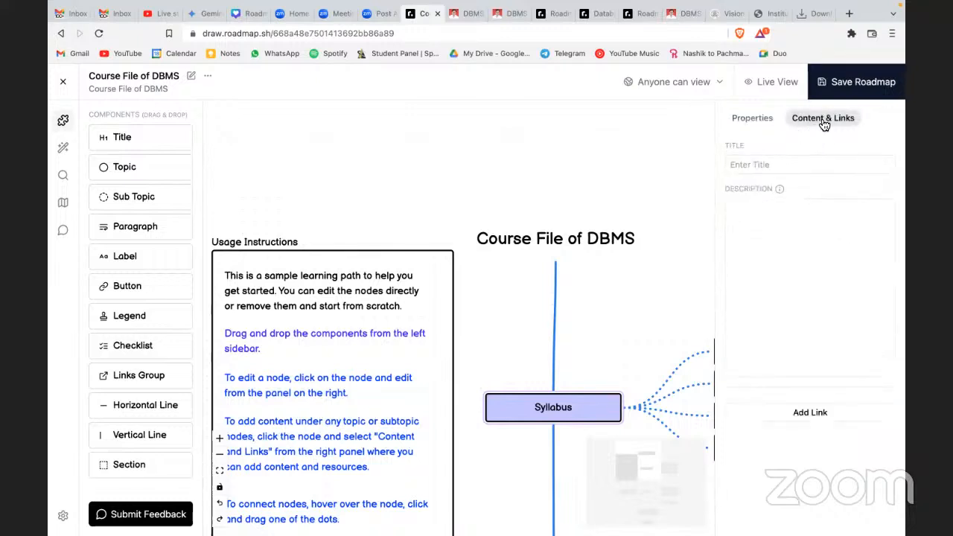
{"action": "left_click", "coordinate": [755, 169]}
{"action": "type", "text": "Syllabus"}
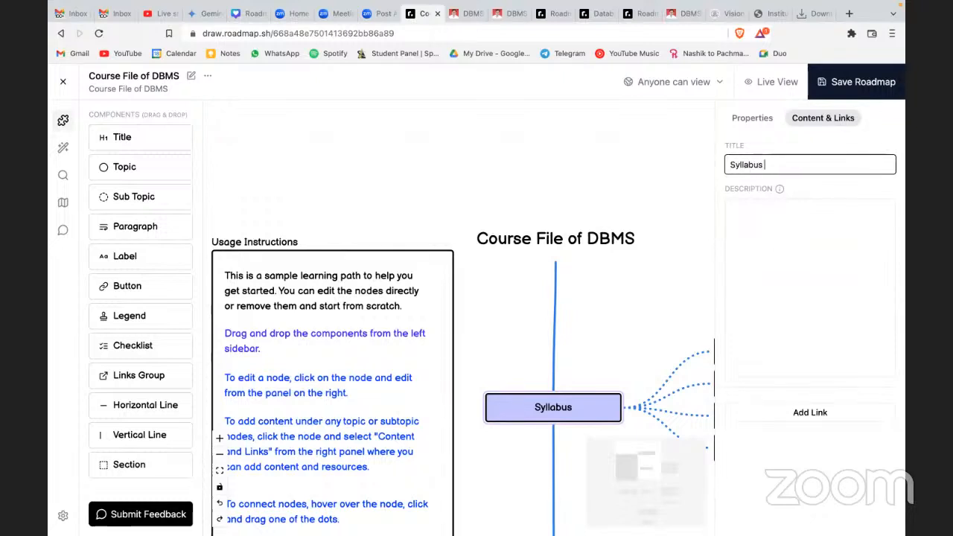
{"action": "type", "text": " of SPPU"}
{"action": "left_click", "coordinate": [755, 219]}
{"action": "type", "text": "DBMS Thurd Y"}
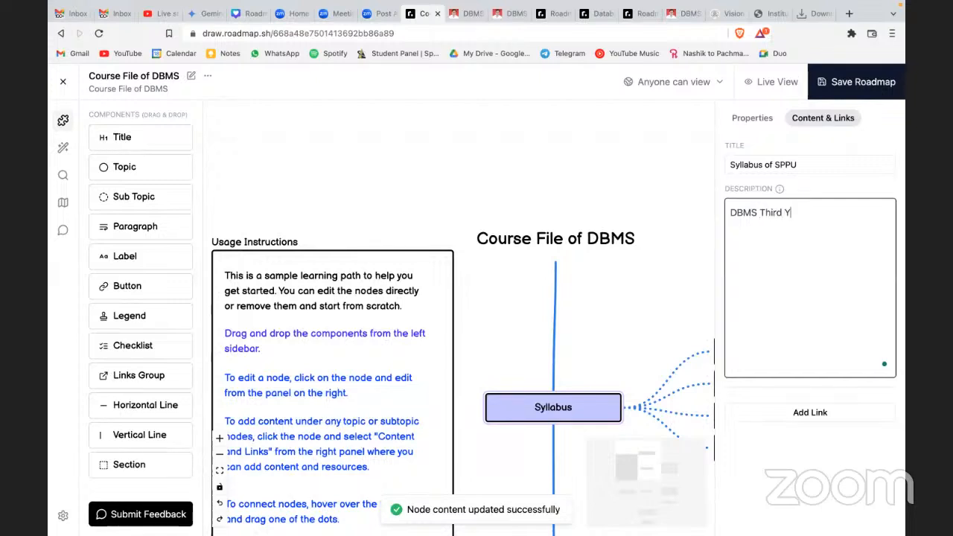
{"action": "type", "text": "mp E"}
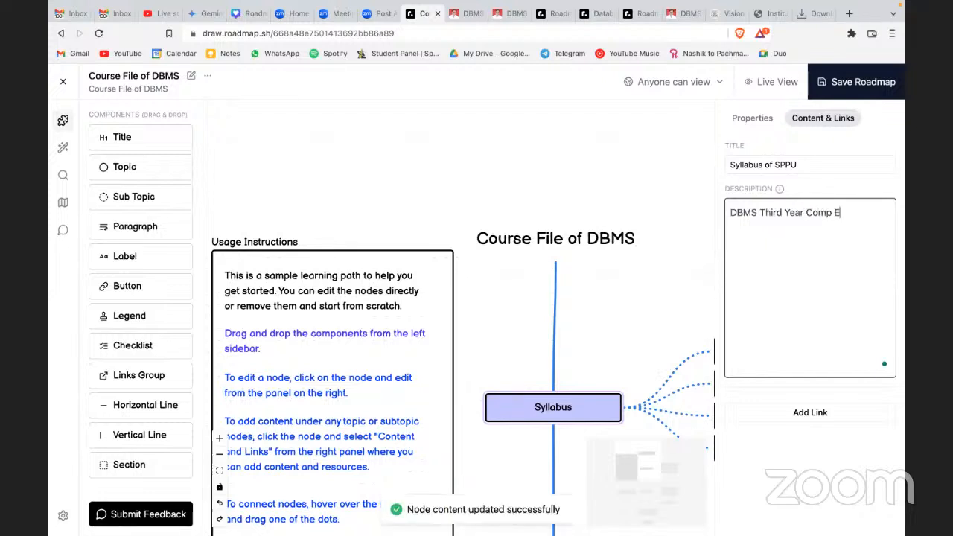
{"action": "type", "text": "ngg (SPPU"}
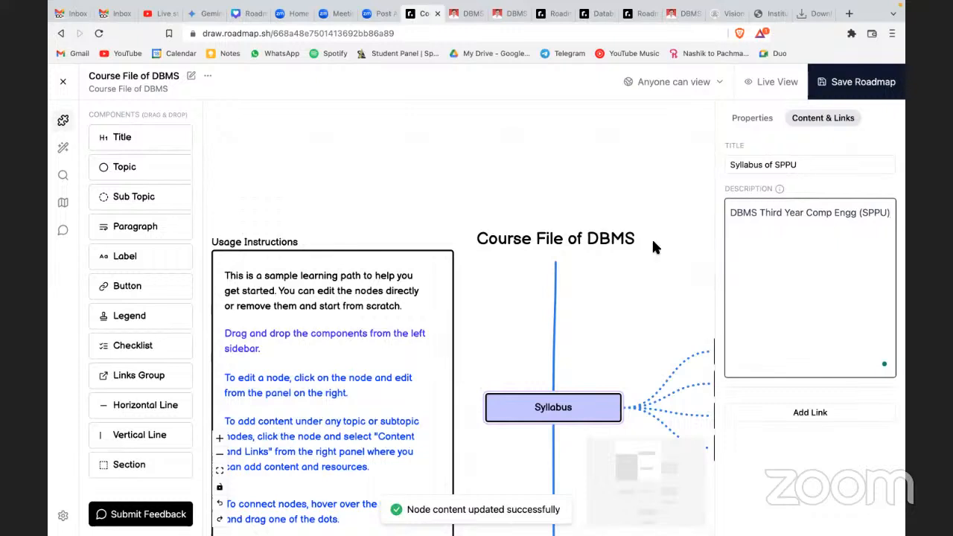
{"action": "left_click", "coordinate": [856, 92]}
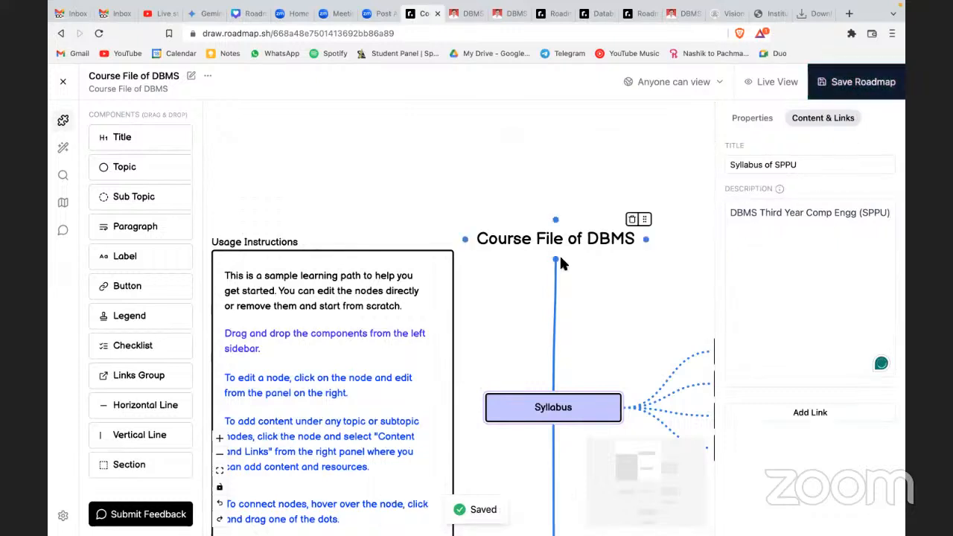
{"action": "left_click", "coordinate": [564, 414]}
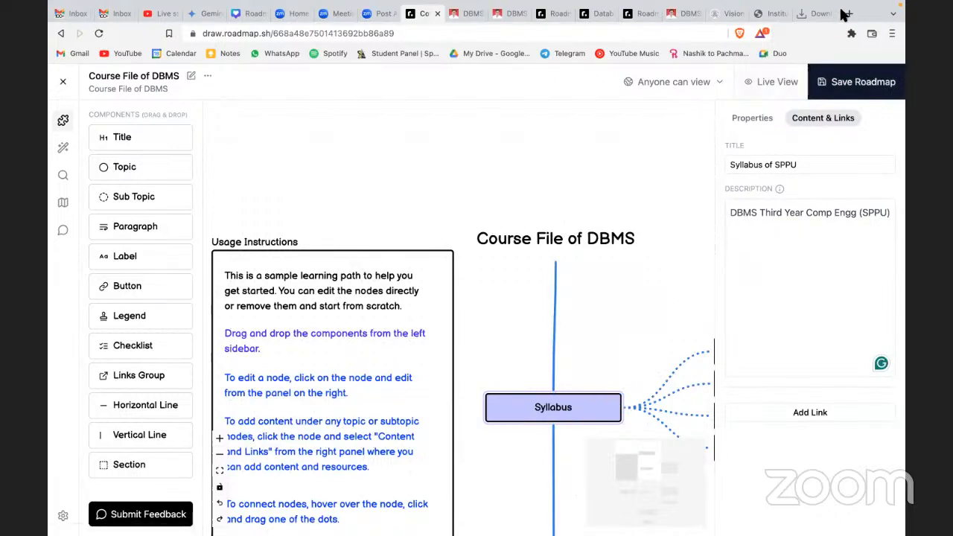
Step: Open the 2019 University Syllabus PDF from the DBMS Course File Index page and select its web address for copying
{"action": "left_click", "coordinate": [684, 13]}
{"action": "mouse_move", "coordinate": [386, 352]}
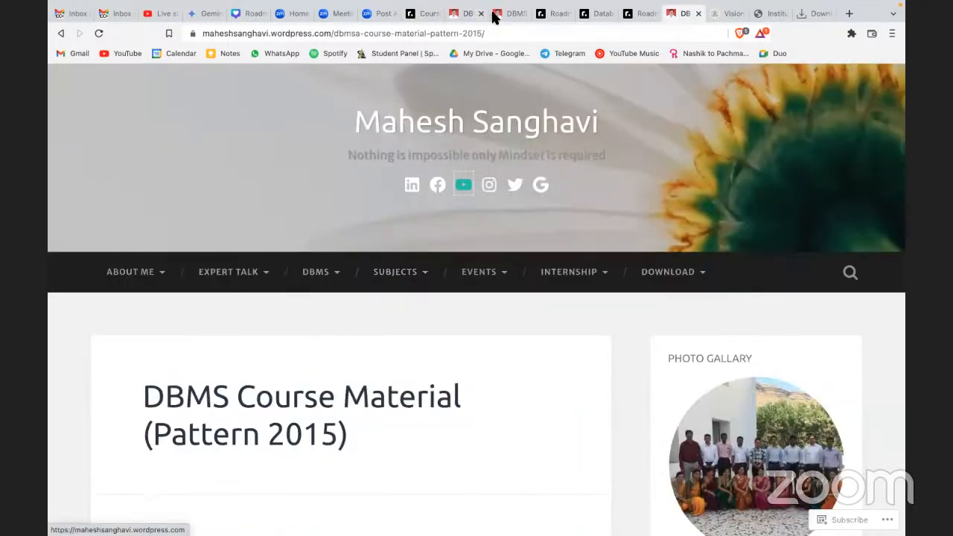
{"action": "left_click", "coordinate": [504, 15]}
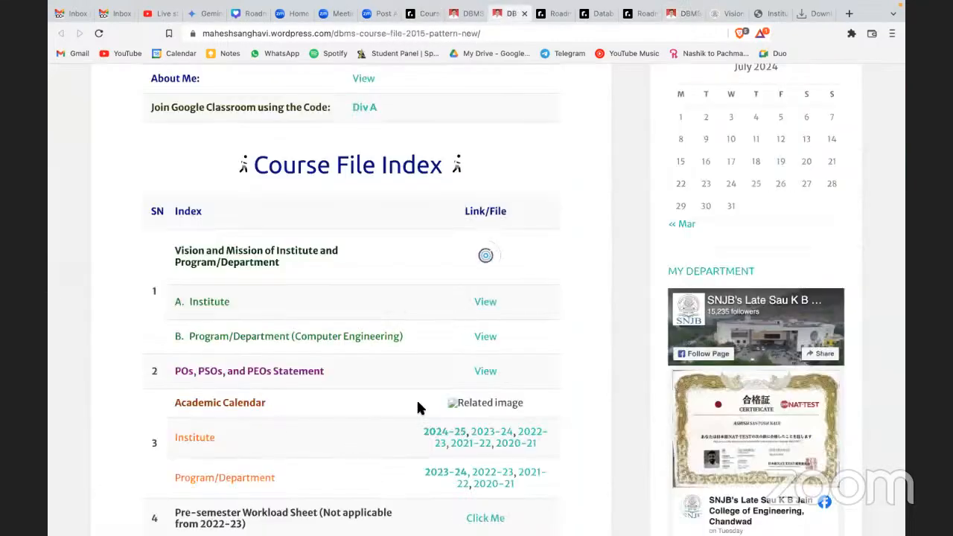
{"action": "scroll", "coordinate": [583, 267], "scroll_direction": "down", "scroll_amount": 3}
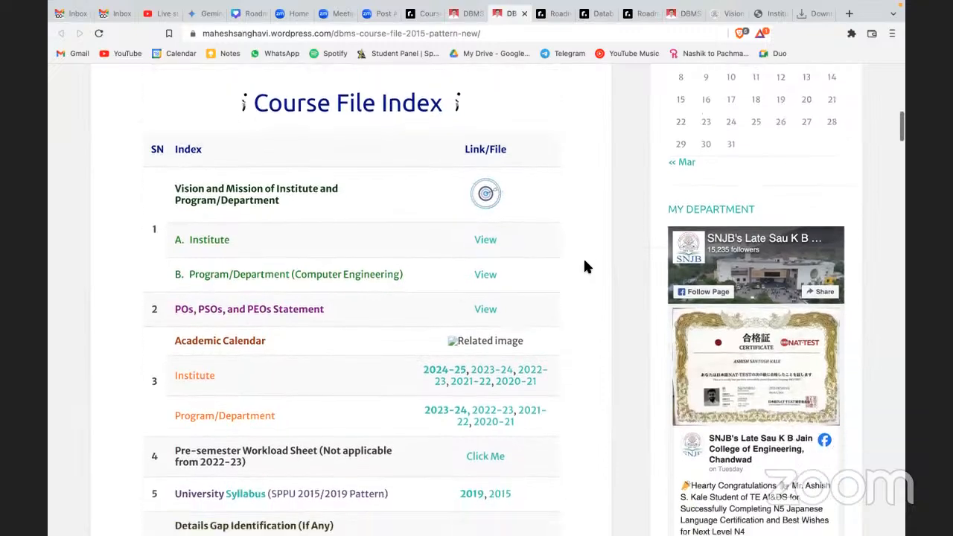
{"action": "scroll", "coordinate": [584, 267], "scroll_direction": "down", "scroll_amount": 3}
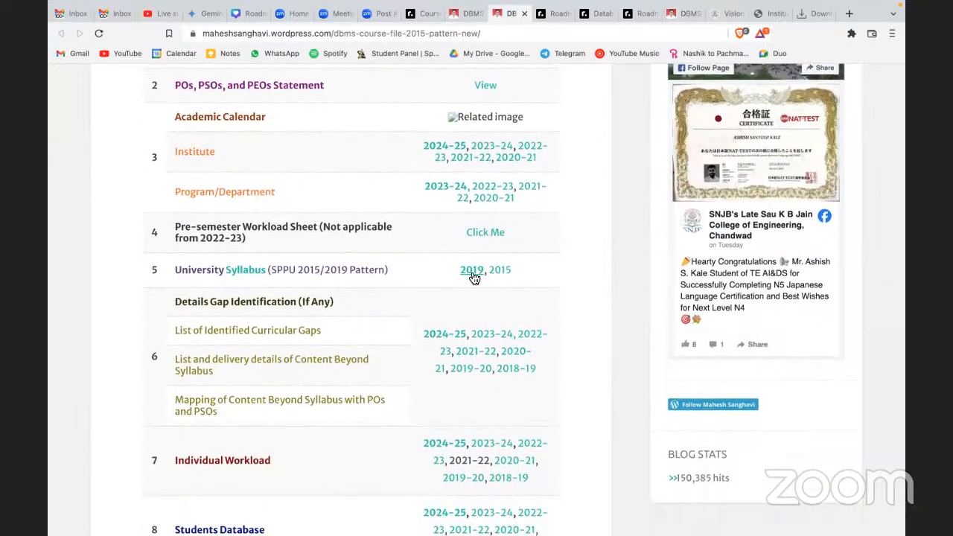
{"action": "left_click", "coordinate": [472, 273]}
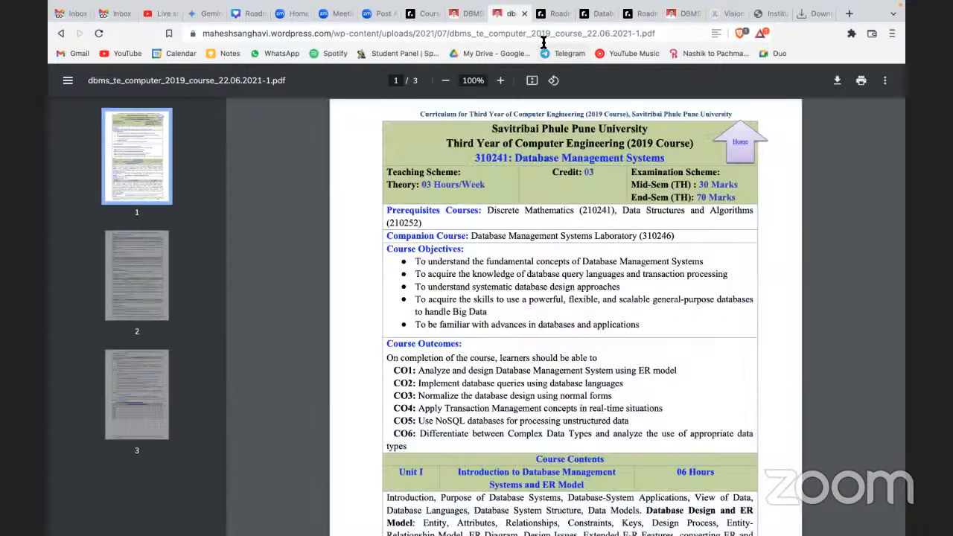
{"action": "left_click", "coordinate": [543, 38]}
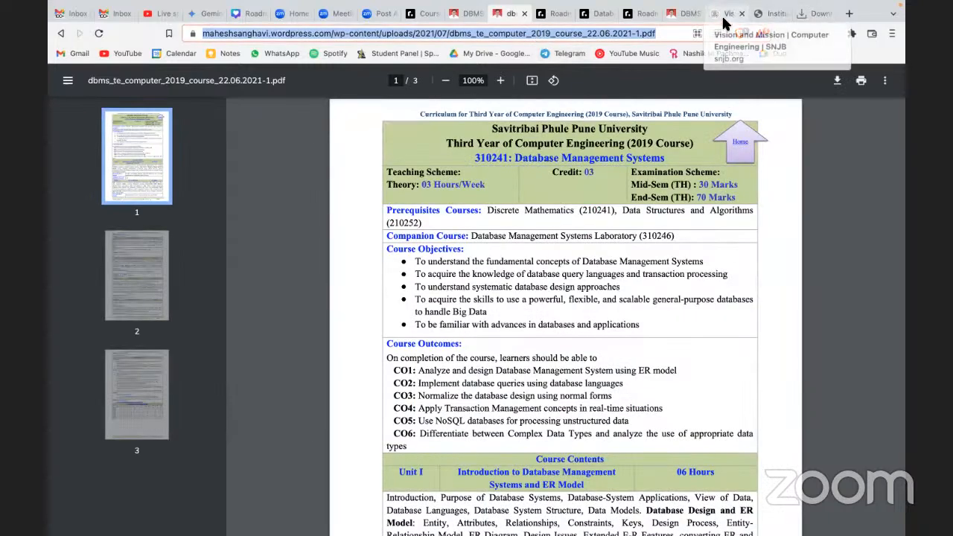
Step: Return to the roadmap editor and add a blank Article link entry to the Syllabus node's content
{"action": "left_click", "coordinate": [423, 13]}
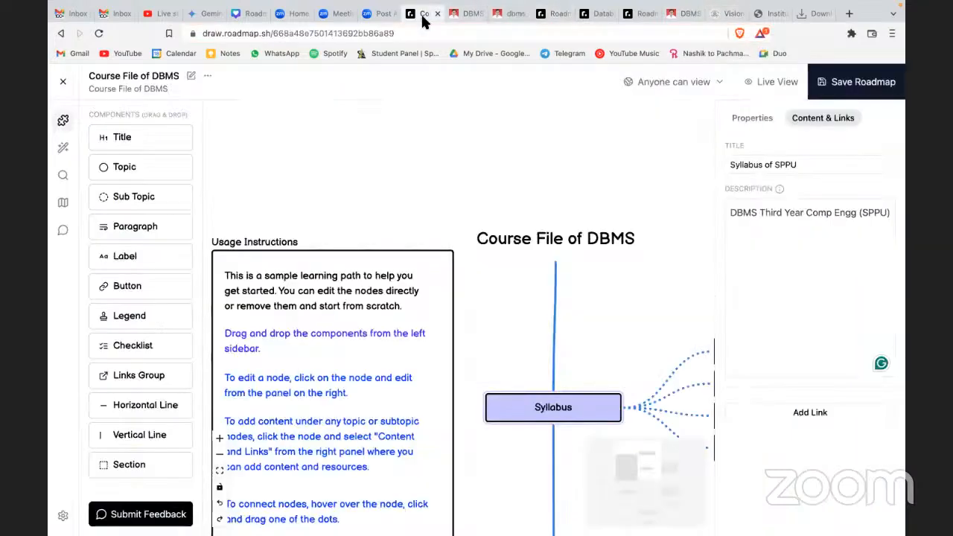
{"action": "left_click", "coordinate": [585, 408]}
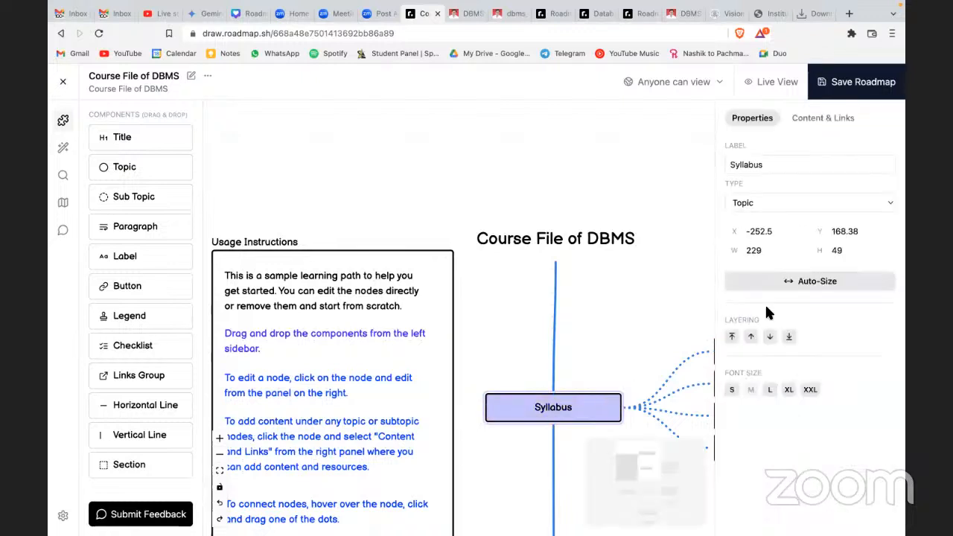
{"action": "left_click", "coordinate": [827, 119]}
{"action": "left_click", "coordinate": [772, 408]}
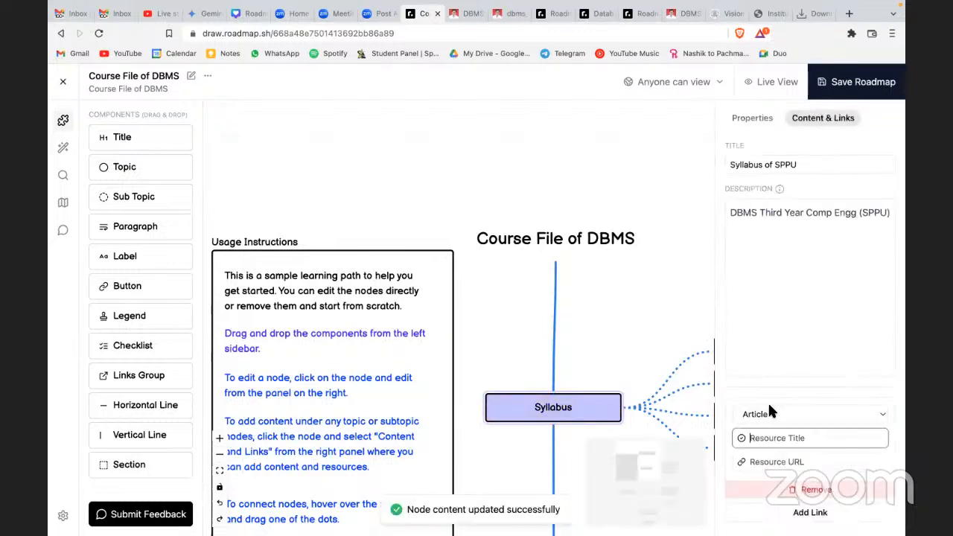
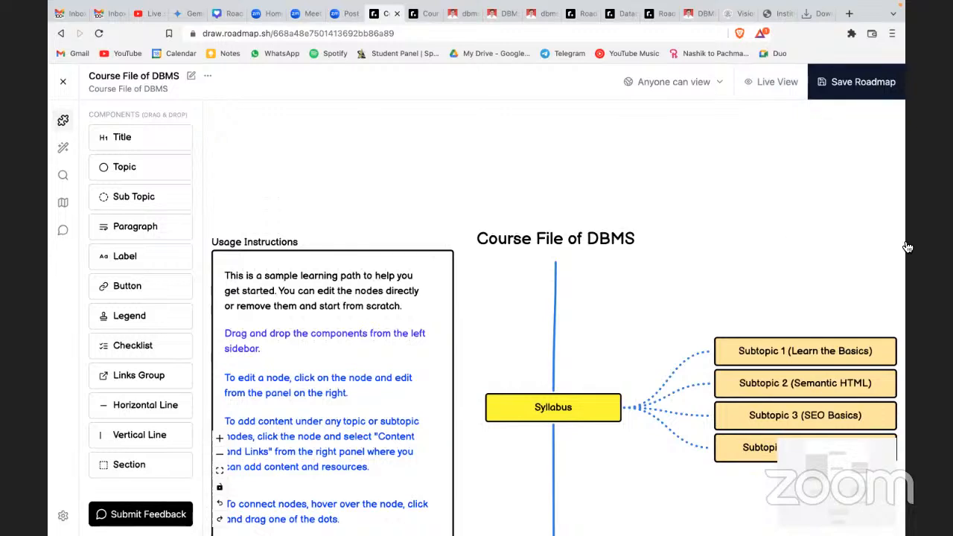
Step: Change the label of the Subtopic 1 (Learn the Basics) node to "Vision Mission of Department" and save the roadmap
{"action": "left_click", "coordinate": [724, 349]}
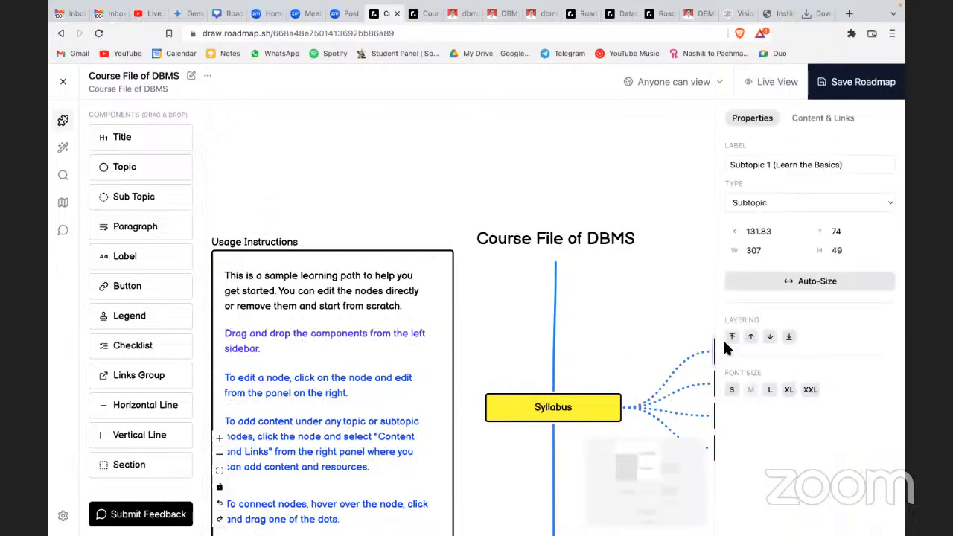
{"action": "triple_click", "coordinate": [748, 164]}
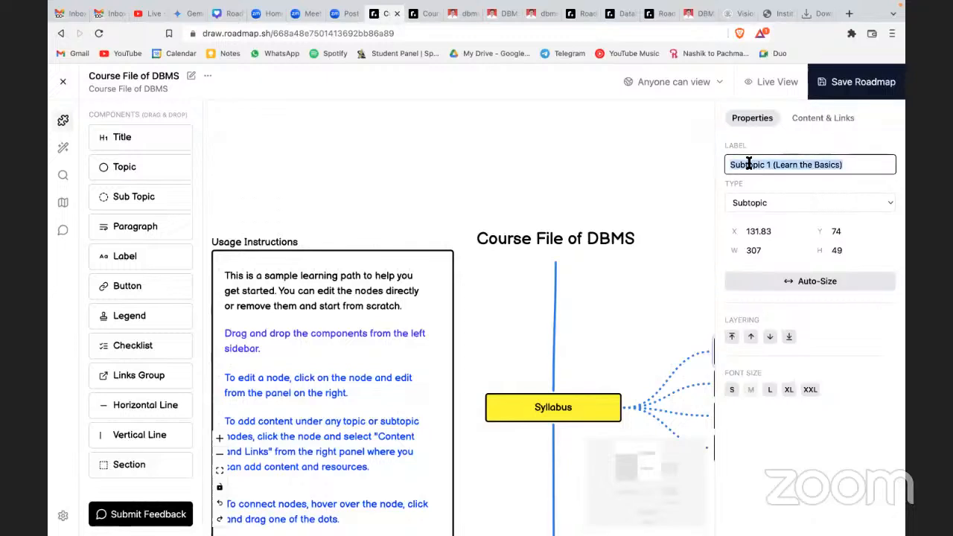
{"action": "type", "text": "Vision Miss"}
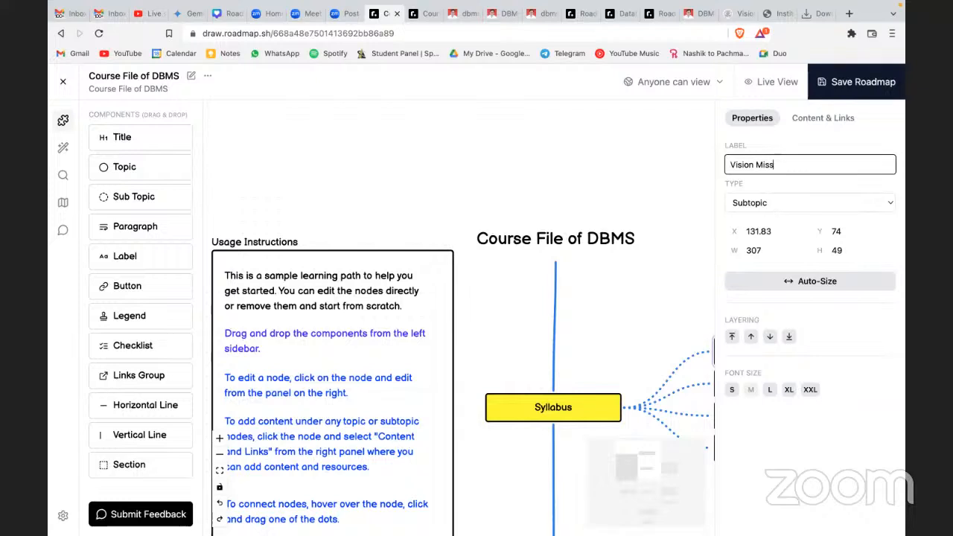
{"action": "type", "text": "ion of Department"}
{"action": "left_click", "coordinate": [849, 93]}
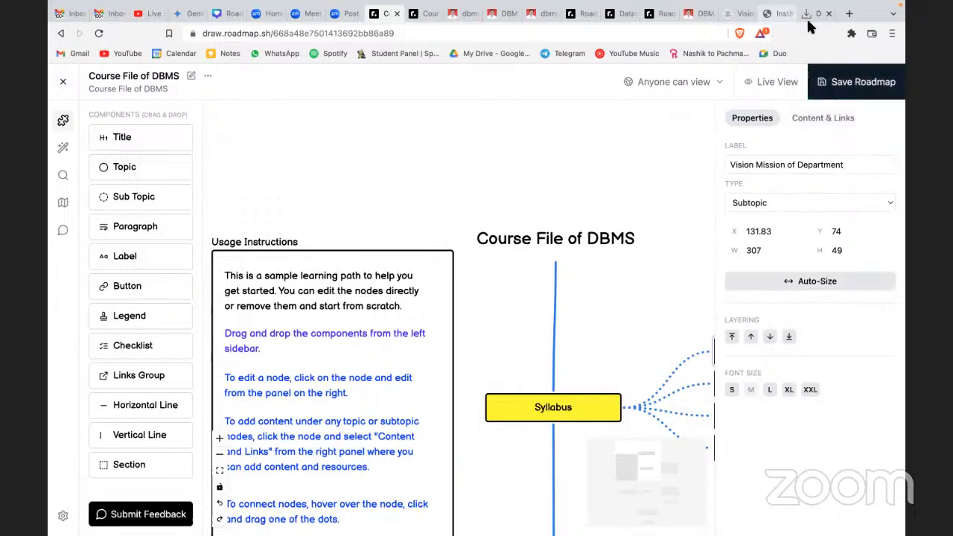
Step: Copy the web address of the Computer Engineering Vision and Mission page and return to the roadmap editor
{"action": "left_click", "coordinate": [738, 15]}
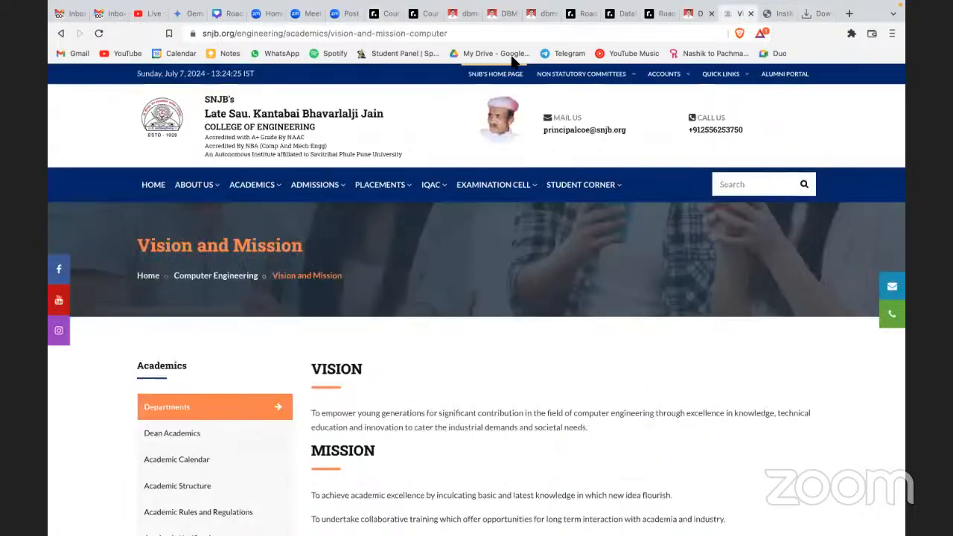
{"action": "left_click", "coordinate": [479, 34]}
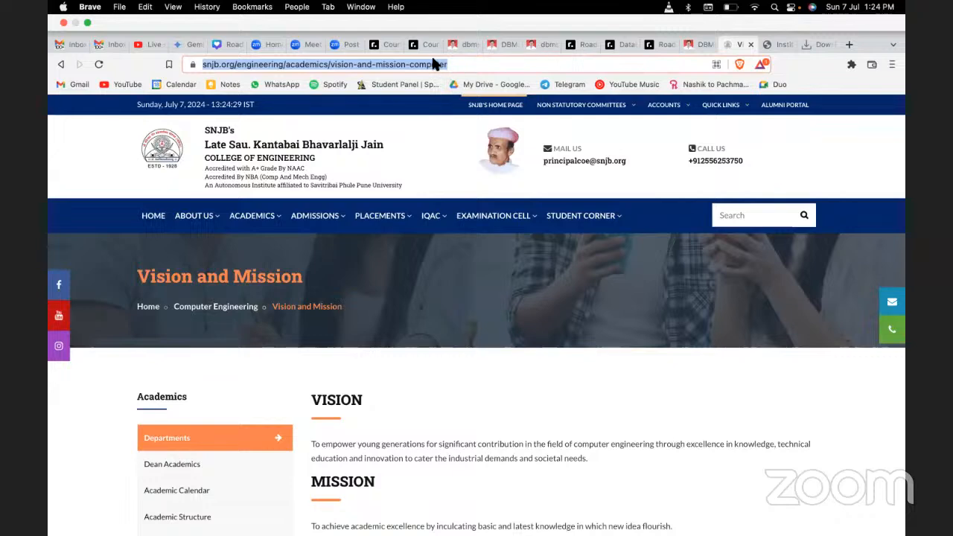
{"action": "left_click", "coordinate": [387, 50]}
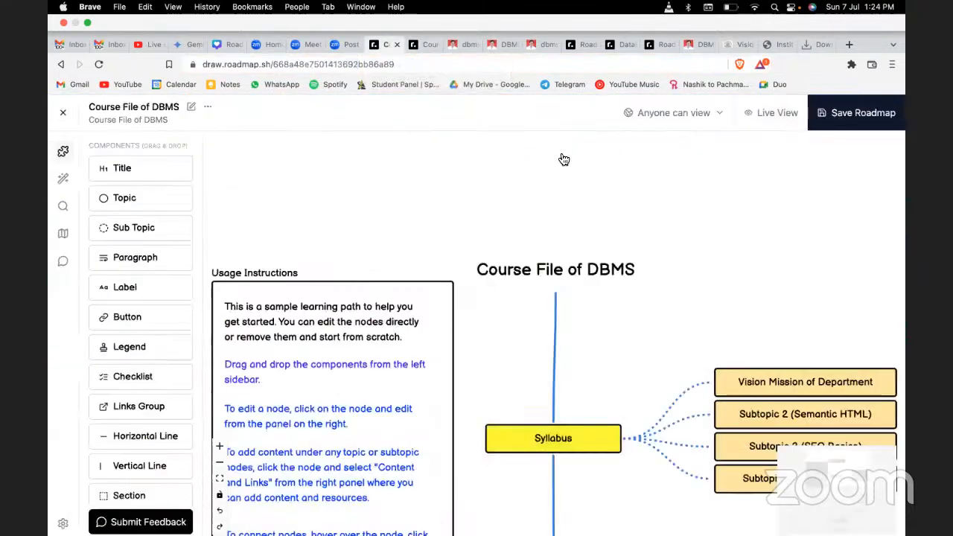
Step: Try to give the Vision Mission of Department node's content the title "Vision Mission" and begin its description
{"action": "left_click", "coordinate": [724, 360]}
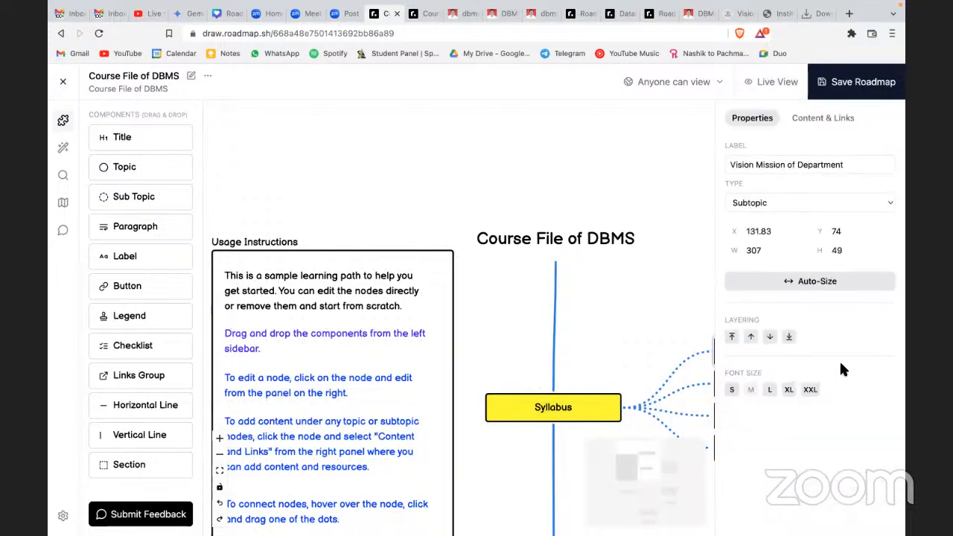
{"action": "left_click", "coordinate": [839, 119]}
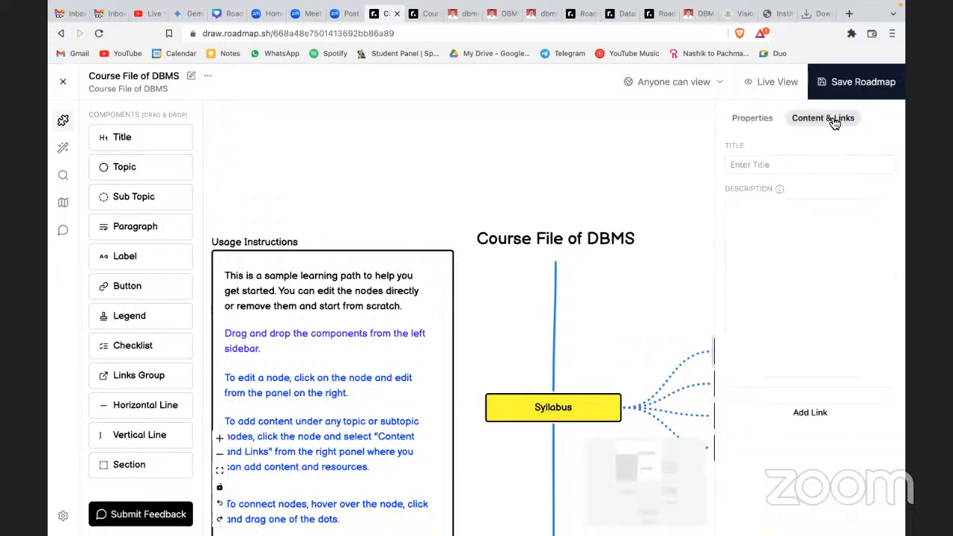
{"action": "left_click", "coordinate": [763, 301]}
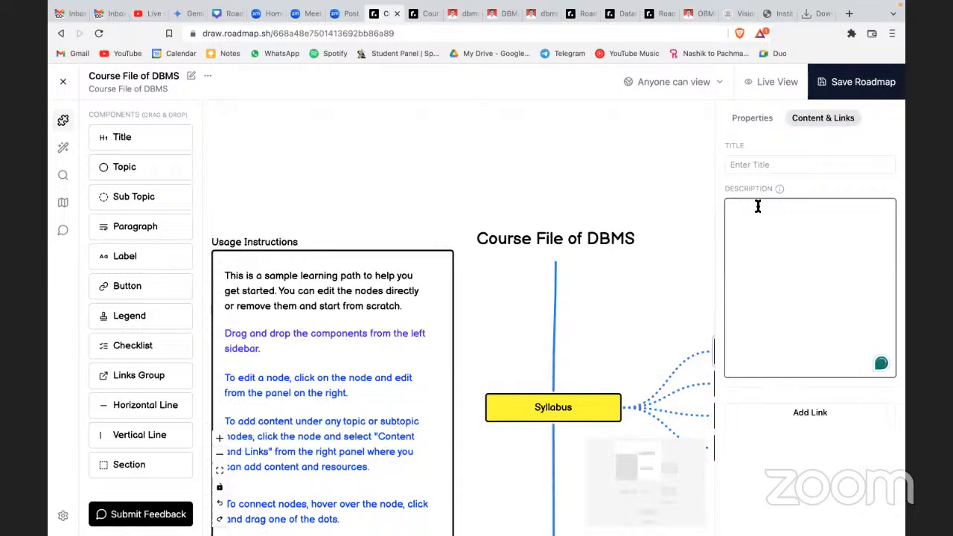
{"action": "left_click", "coordinate": [752, 164]}
{"action": "type", "text": "Vision ission"}
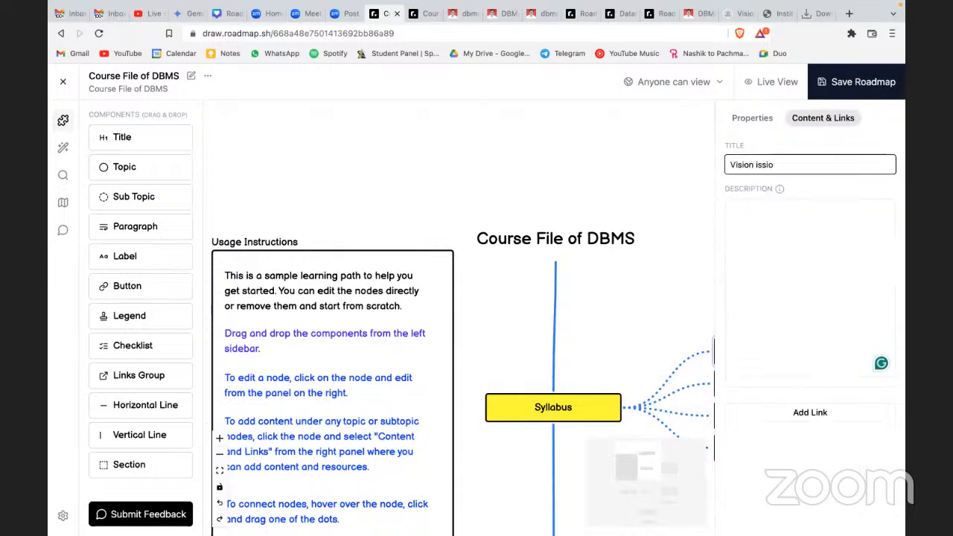
{"action": "key", "text": "BackSpace"}
{"action": "key", "text": "BackSpace"}
{"action": "left_click", "coordinate": [775, 227]}
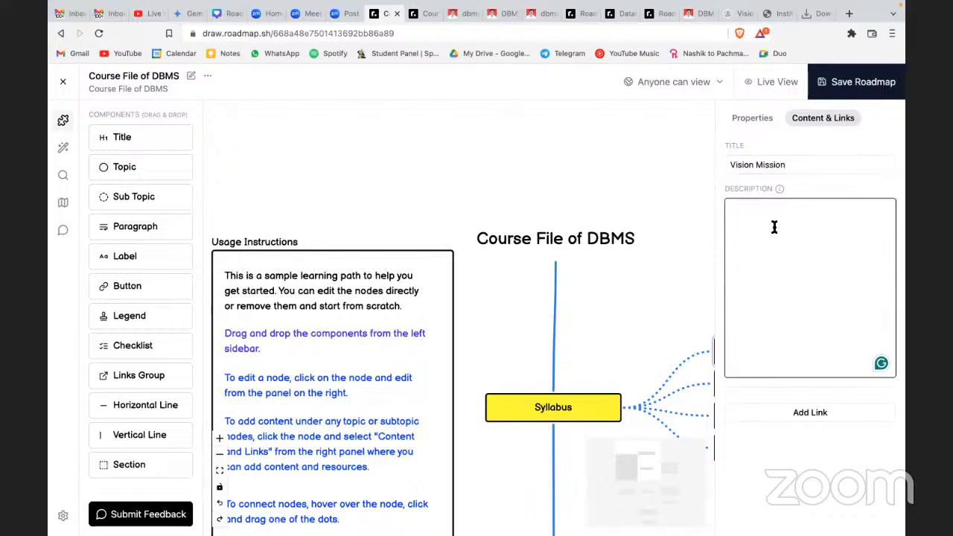
{"action": "type", "text": "De"}
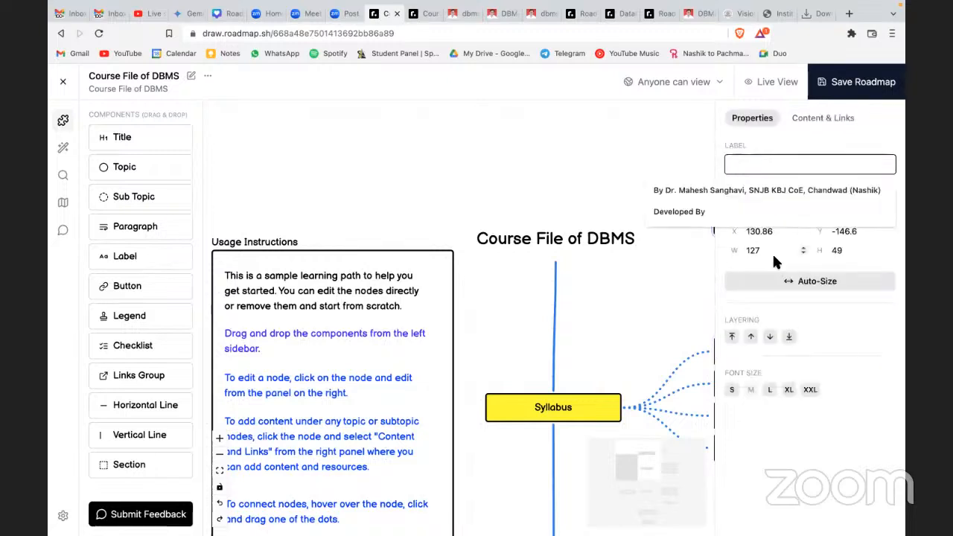
Step: Label the new Topic node "Vision Mission" and enter the same text as its content title
{"action": "left_click", "coordinate": [780, 258]}
{"action": "left_click", "coordinate": [773, 169]}
{"action": "type", "text": "Vision Mission"}
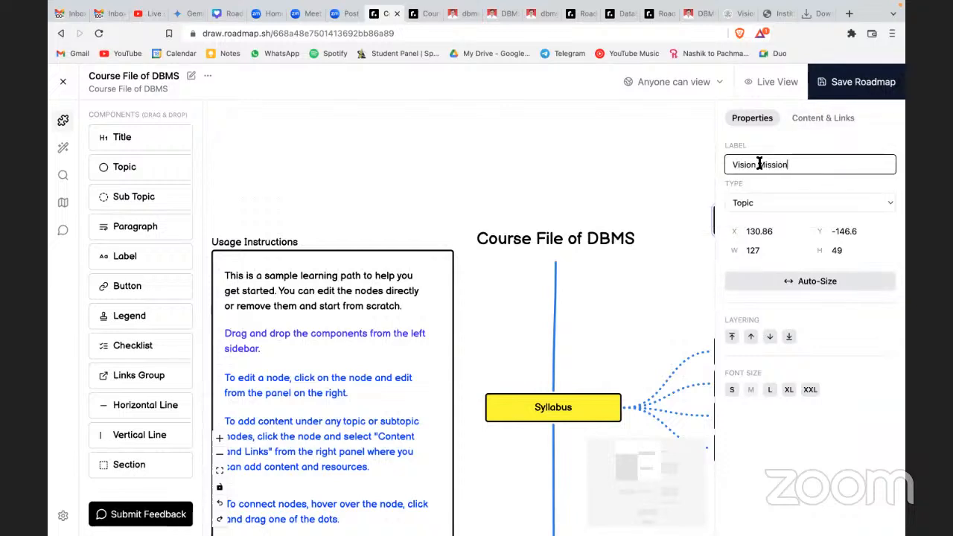
{"action": "left_click", "coordinate": [822, 118]}
{"action": "left_click", "coordinate": [758, 170]}
{"action": "type", "text": "Vision Mission"}
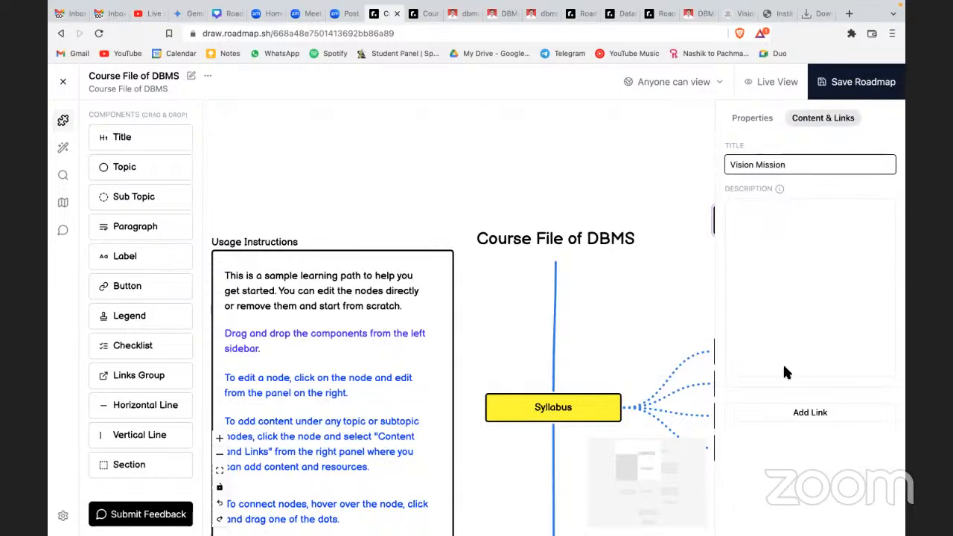
Step: Add an Article link titled "Vision Mission" with the copied department page address to the new topic's content, and save the roadmap
{"action": "left_click", "coordinate": [807, 412]}
{"action": "left_click", "coordinate": [777, 437]}
{"action": "type", "text": "Vision Mission"}
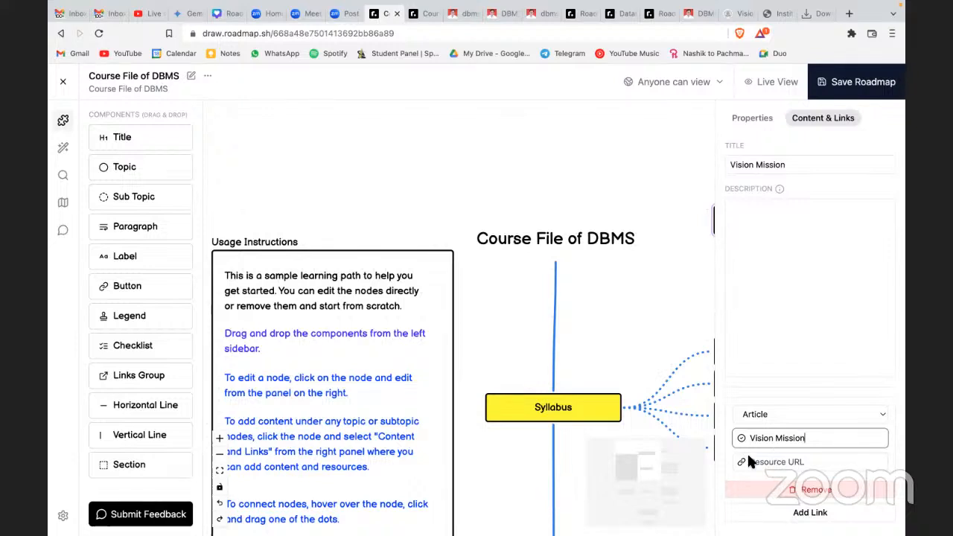
{"action": "left_click", "coordinate": [744, 463]}
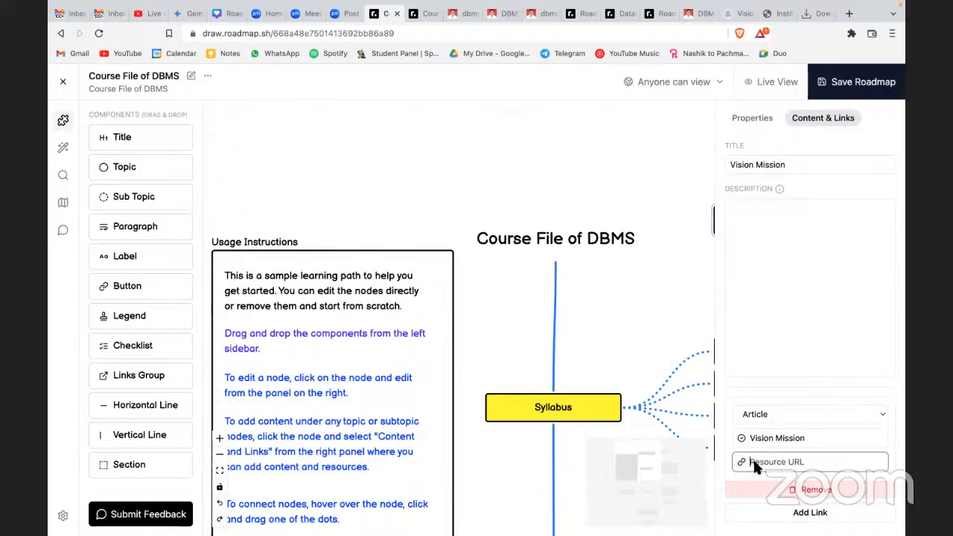
{"action": "key", "text": "ctrl+v"}
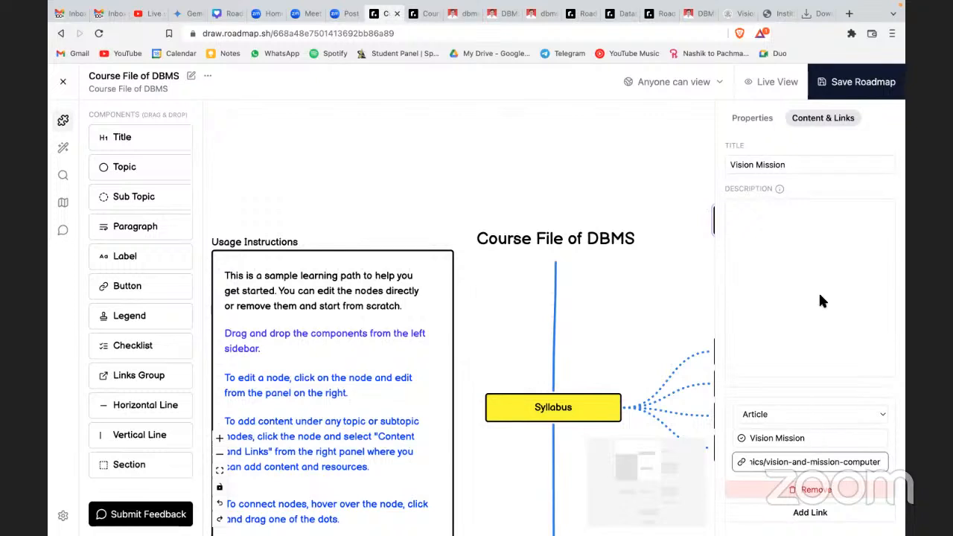
{"action": "left_click", "coordinate": [854, 88]}
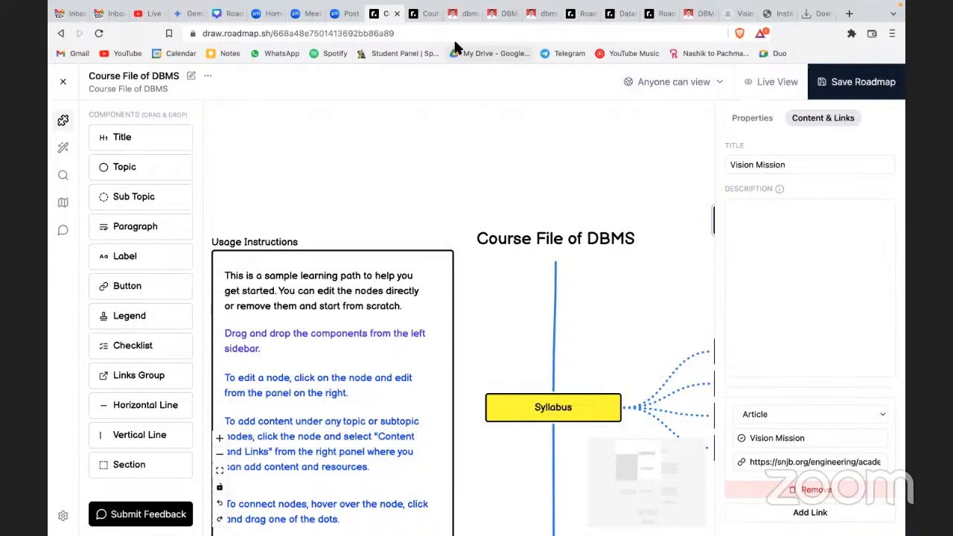
Step: Open the roadmap's live view and check the content of the Vision Mission and Vision Mission of Department nodes
{"action": "left_click", "coordinate": [754, 82]}
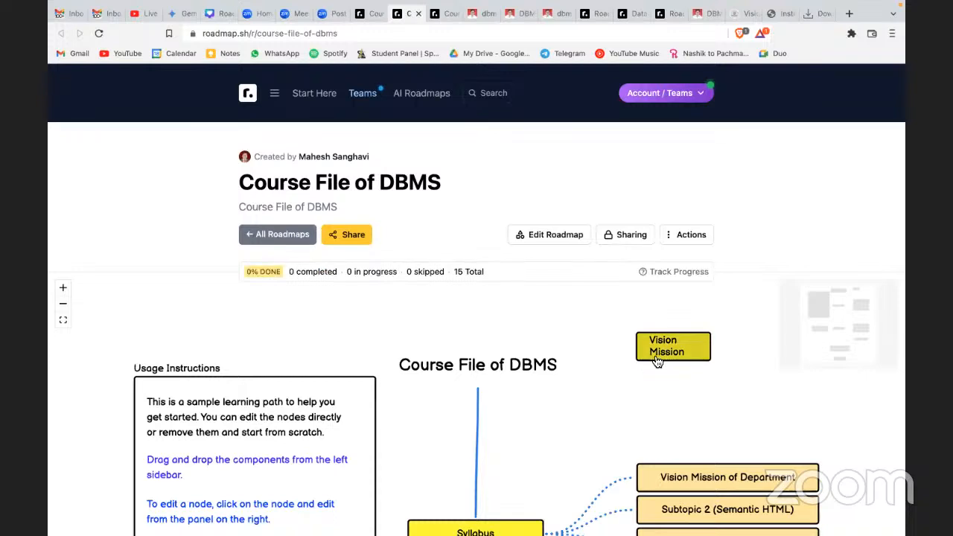
{"action": "left_click", "coordinate": [659, 360]}
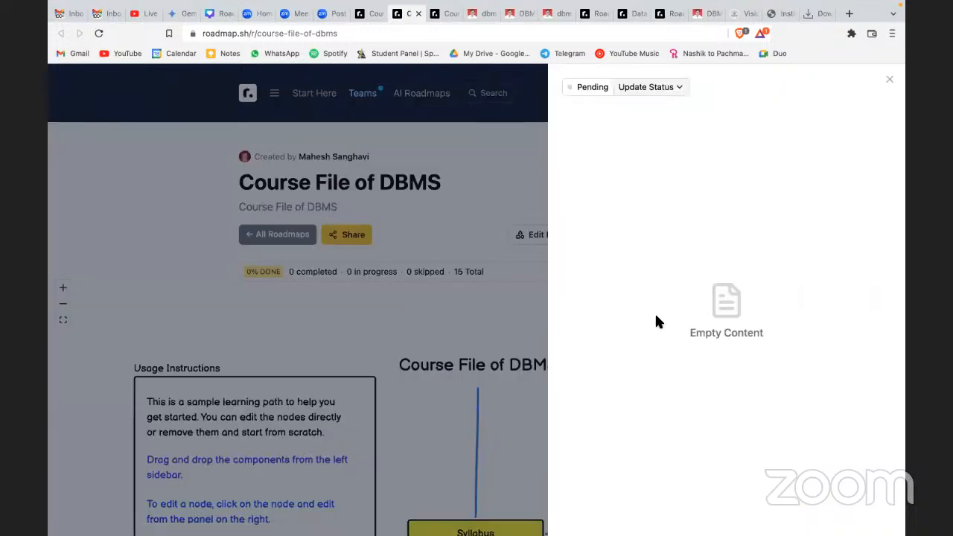
{"action": "left_click", "coordinate": [890, 81]}
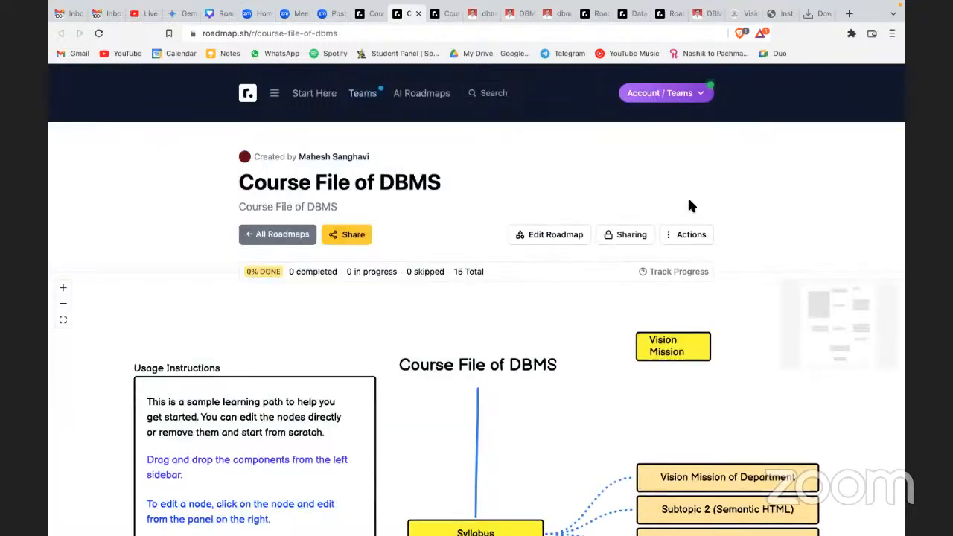
{"action": "left_click", "coordinate": [706, 486]}
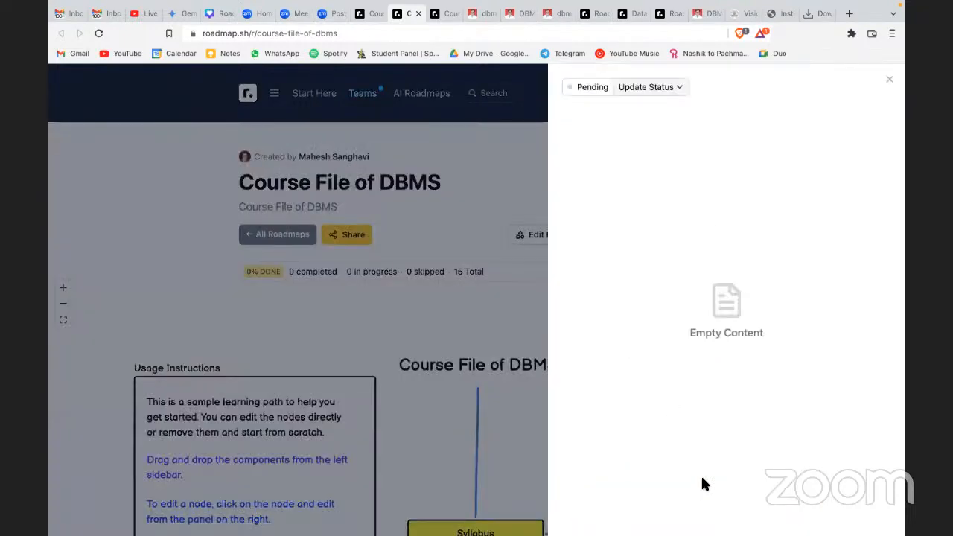
{"action": "left_click", "coordinate": [890, 79]}
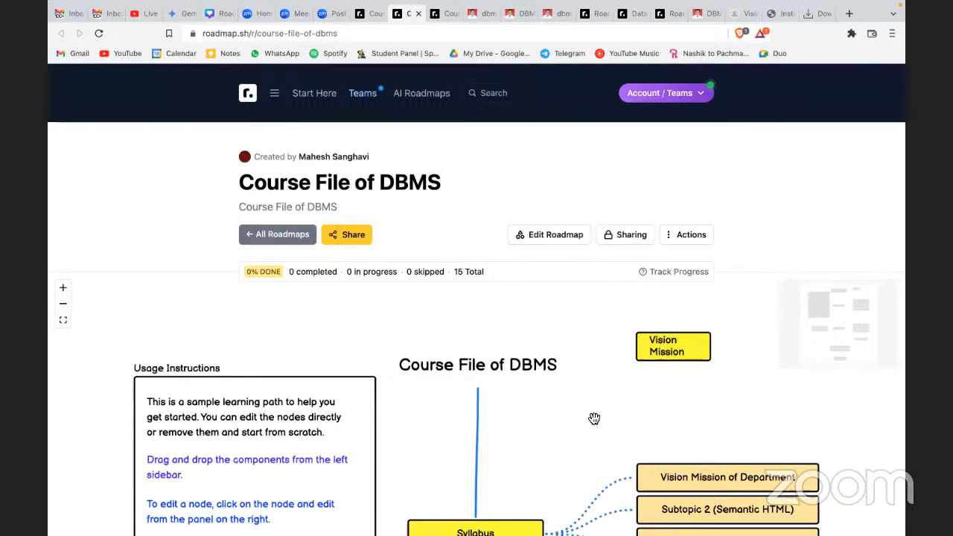
Step: Look through the rest of the live roadmap and check the content of the Second Topic (CSS) node
{"action": "scroll", "coordinate": [594, 419], "scroll_direction": "down", "scroll_amount": 3}
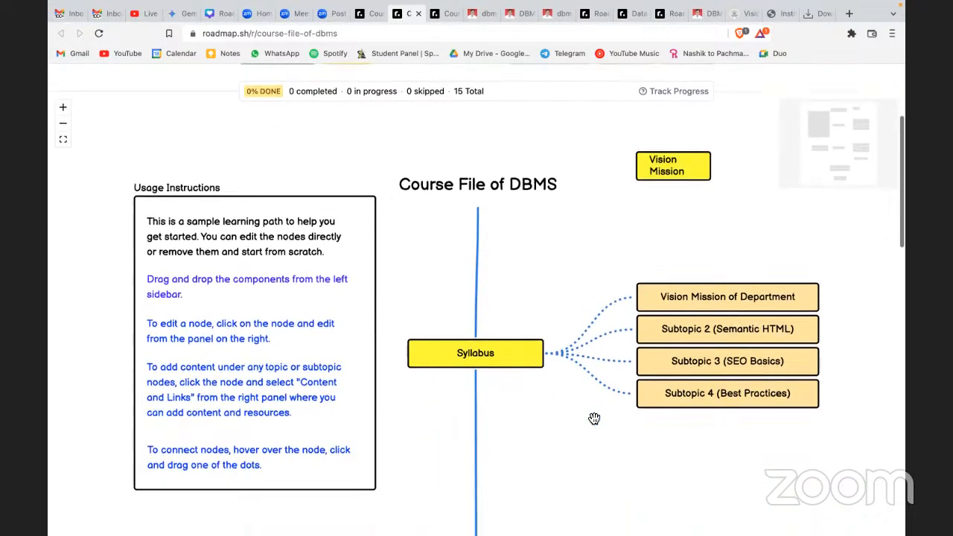
{"action": "scroll", "coordinate": [594, 418], "scroll_direction": "down", "scroll_amount": 5}
{"action": "scroll", "coordinate": [594, 419], "scroll_direction": "down", "scroll_amount": 1}
{"action": "scroll", "coordinate": [594, 419], "scroll_direction": "up", "scroll_amount": 1}
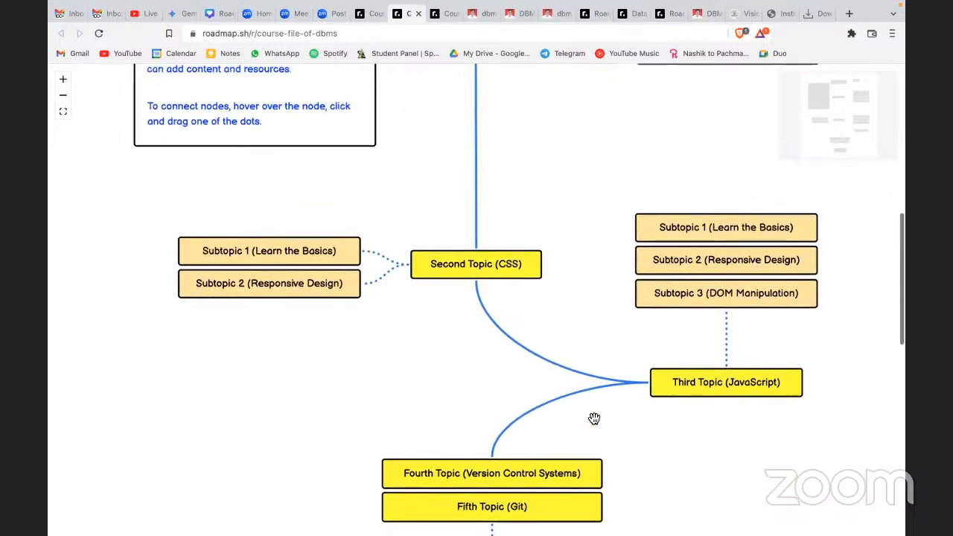
{"action": "scroll", "coordinate": [594, 419], "scroll_direction": "up", "scroll_amount": 1}
{"action": "scroll", "coordinate": [594, 419], "scroll_direction": "up", "scroll_amount": 1}
{"action": "scroll", "coordinate": [594, 418], "scroll_direction": "down", "scroll_amount": 1}
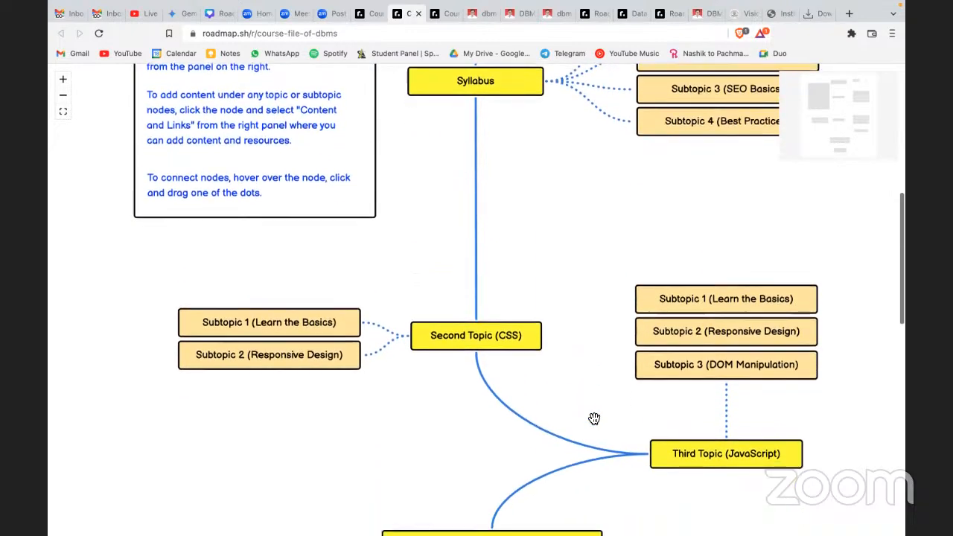
{"action": "left_click", "coordinate": [492, 340]}
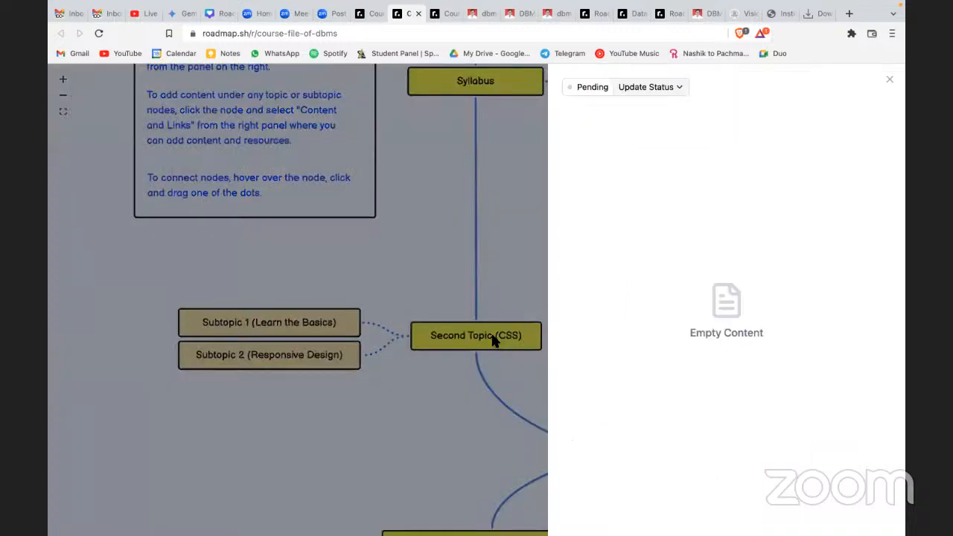
{"action": "left_click", "coordinate": [889, 80]}
Step: Return to the editor, give the Vision Mission of Department node an Article link titled "Vision Mission" with the copied address, and save
{"action": "left_click", "coordinate": [365, 14]}
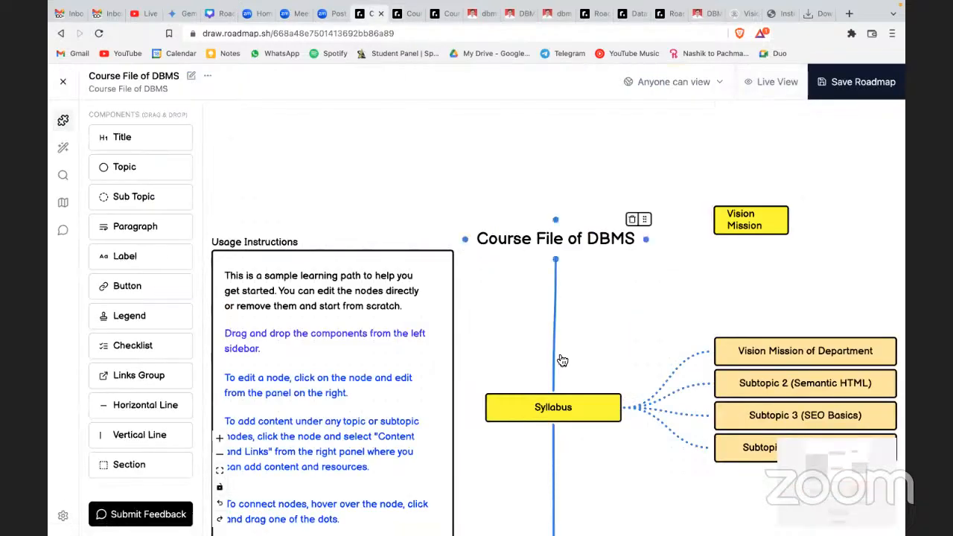
{"action": "left_click", "coordinate": [786, 349]}
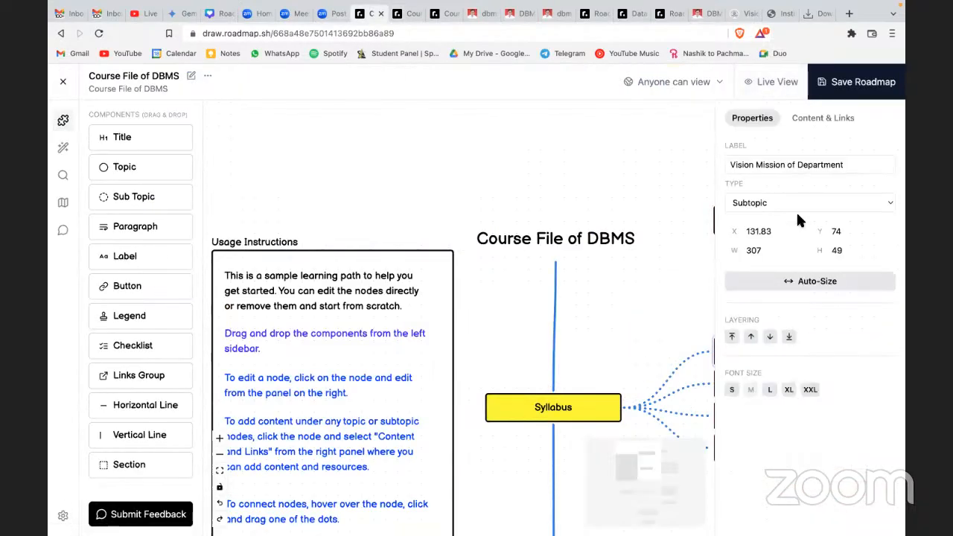
{"action": "left_click", "coordinate": [818, 119]}
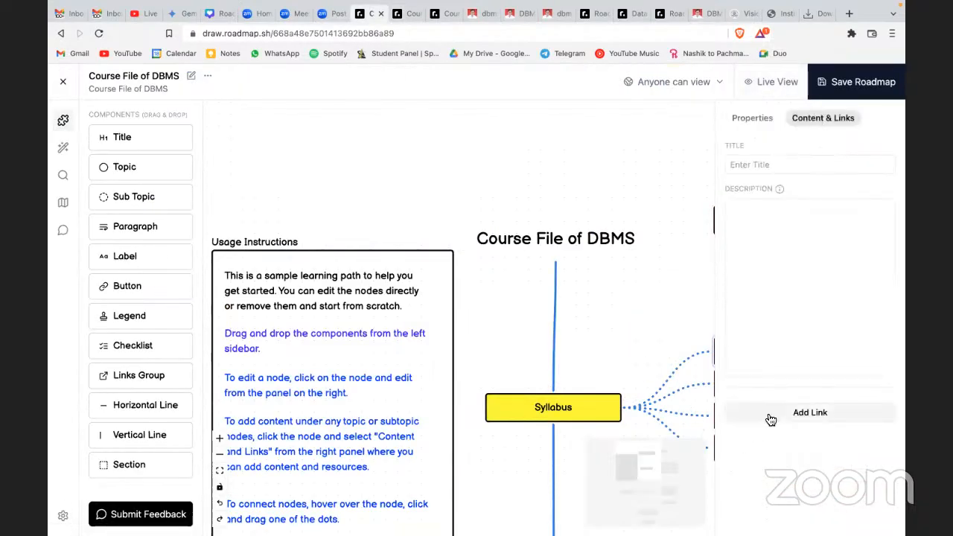
{"action": "left_click", "coordinate": [771, 420]}
{"action": "left_click", "coordinate": [773, 438]}
{"action": "type", "text": "Vision Mission"}
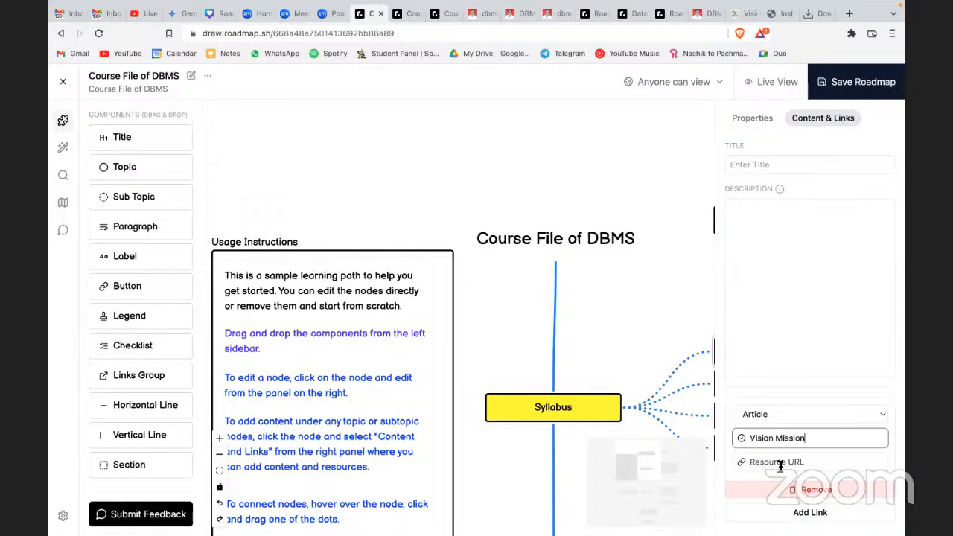
{"action": "left_click", "coordinate": [780, 463]}
{"action": "key", "text": "ctrl+v"}
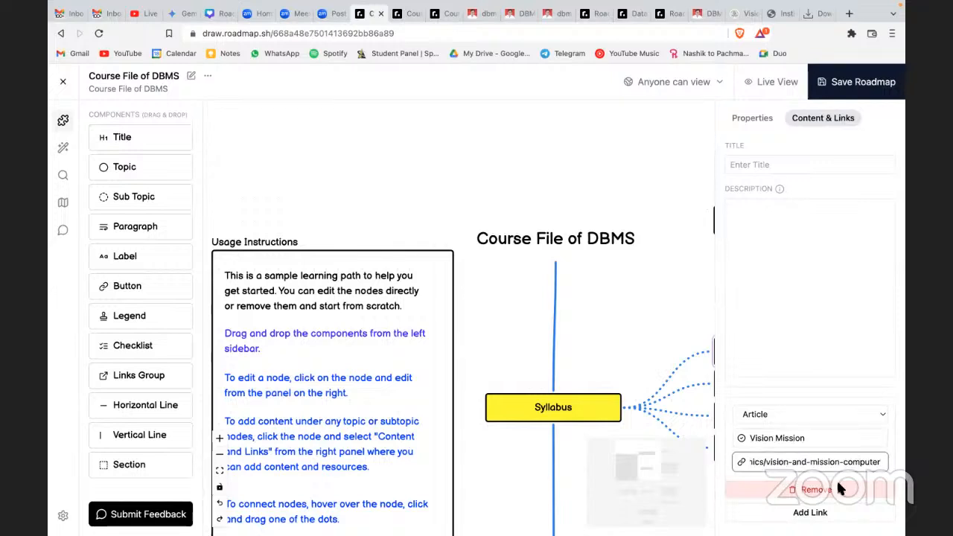
{"action": "left_click", "coordinate": [854, 90]}
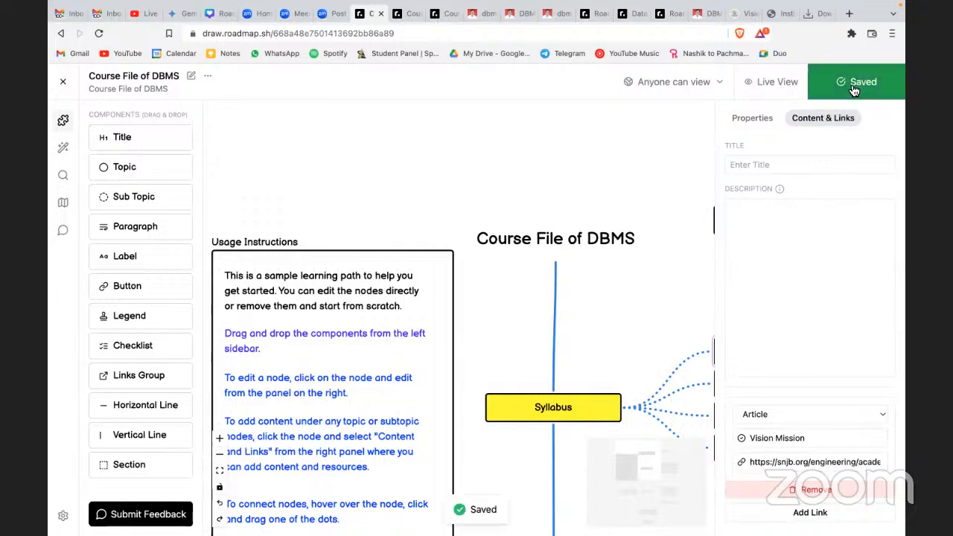
Step: Reload the live roadmap and check the content of the Vision Mission of Department node
{"action": "left_click", "coordinate": [402, 15]}
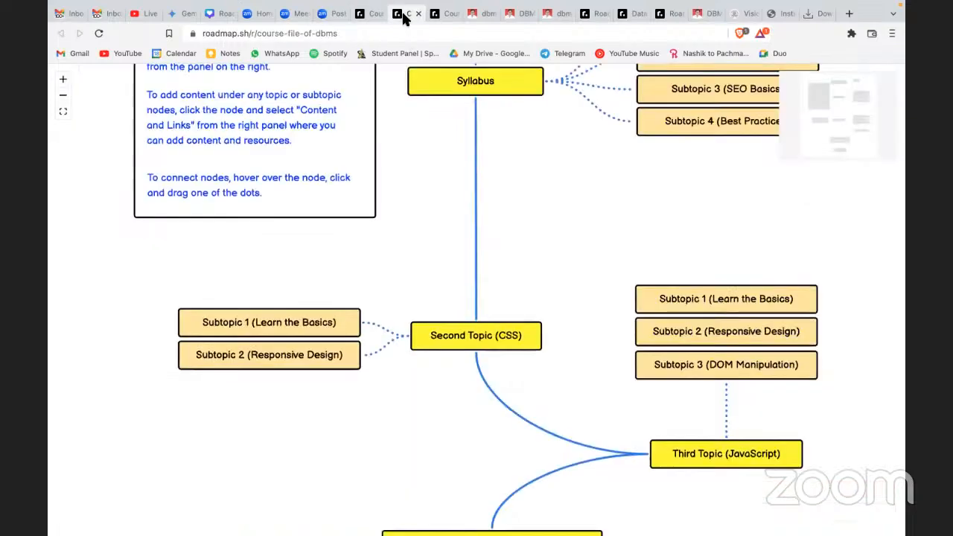
{"action": "left_click", "coordinate": [256, 34]}
{"action": "key", "text": "Return"}
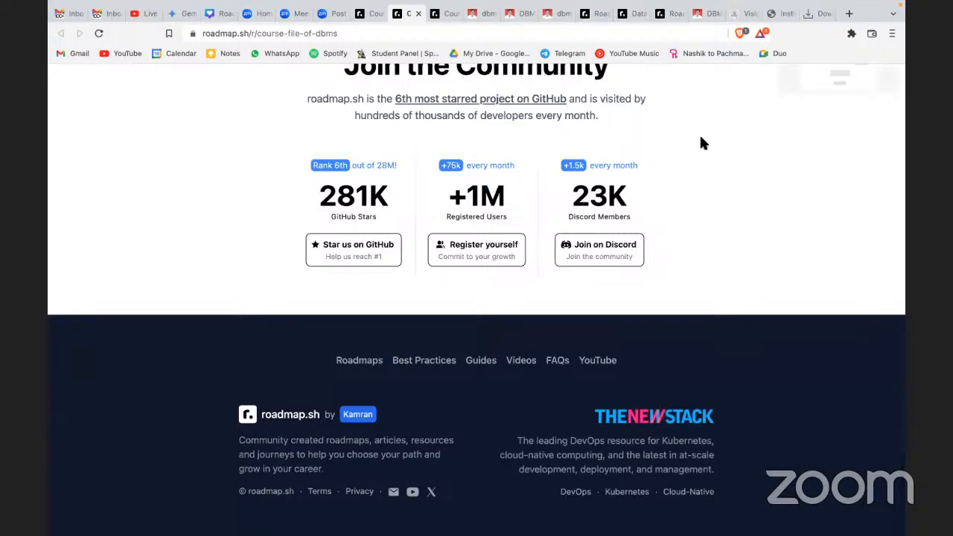
{"action": "scroll", "coordinate": [707, 142], "scroll_direction": "up", "scroll_amount": 5}
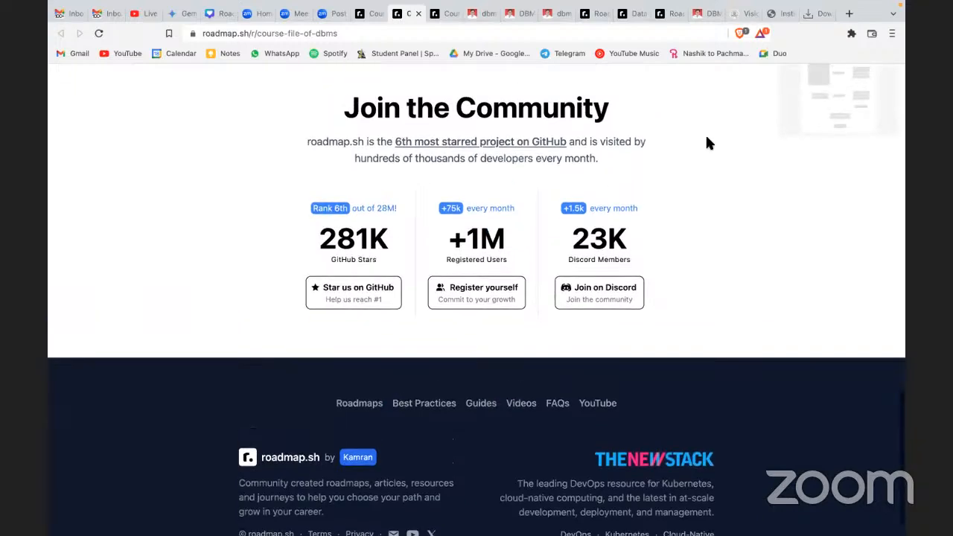
{"action": "scroll", "coordinate": [710, 140], "scroll_direction": "up", "scroll_amount": 9}
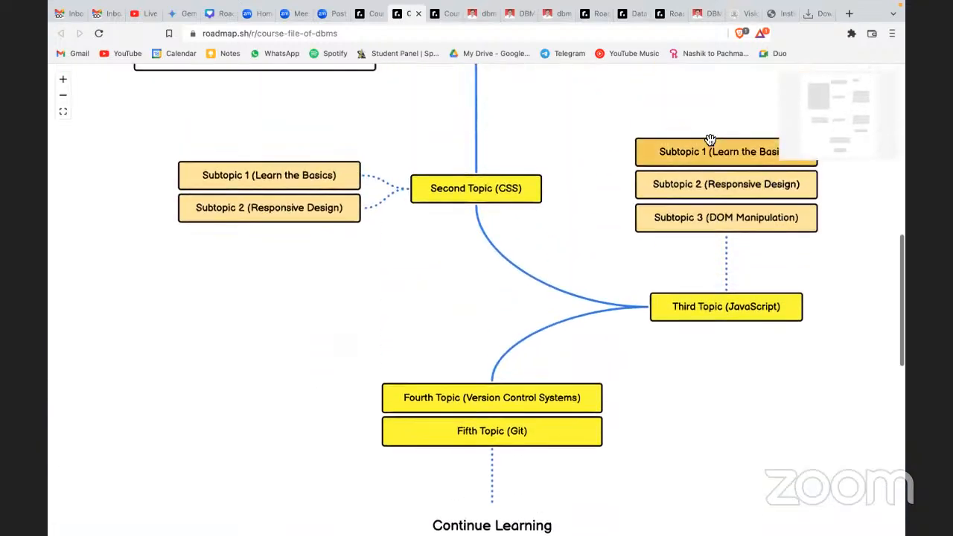
{"action": "scroll", "coordinate": [710, 140], "scroll_direction": "up", "scroll_amount": 2}
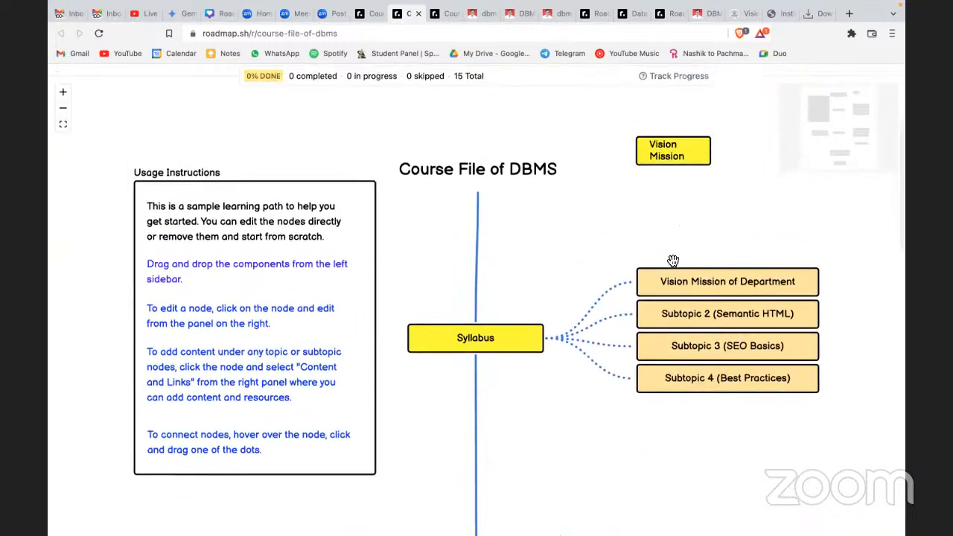
{"action": "left_click", "coordinate": [666, 279]}
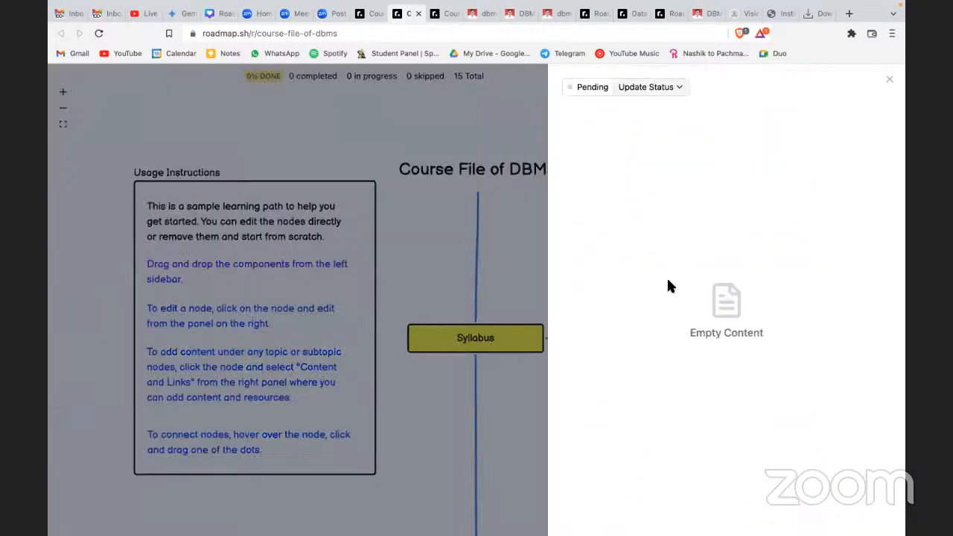
{"action": "left_click", "coordinate": [890, 79]}
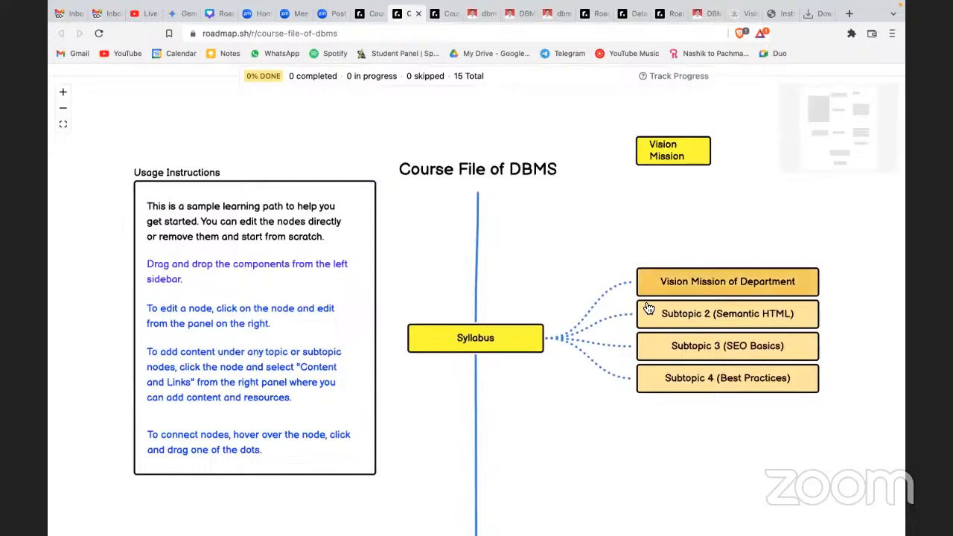
{"action": "left_click", "coordinate": [679, 287]}
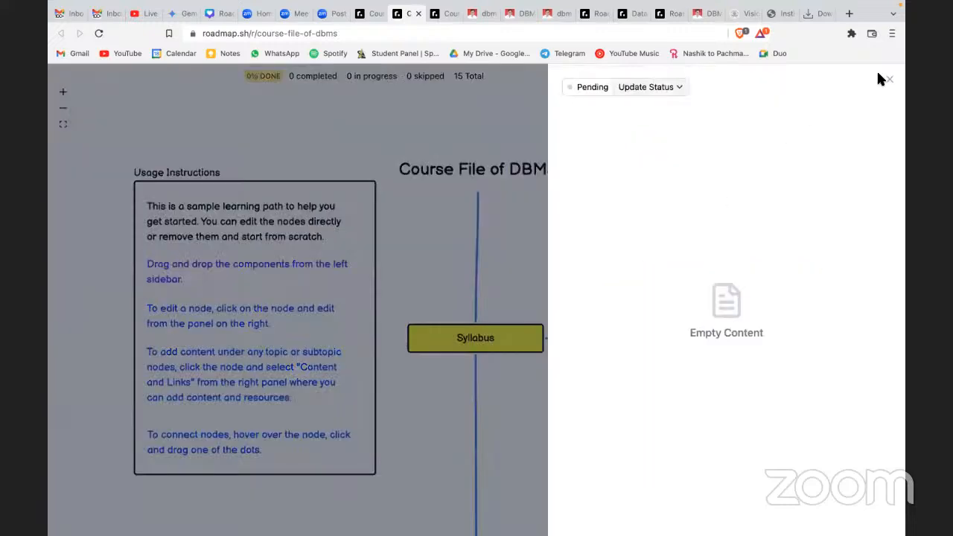
Step: Return to the editor and give the Vision Mission of Department node the content title "Vision Mission" and the description "VM"
{"action": "left_click", "coordinate": [888, 79]}
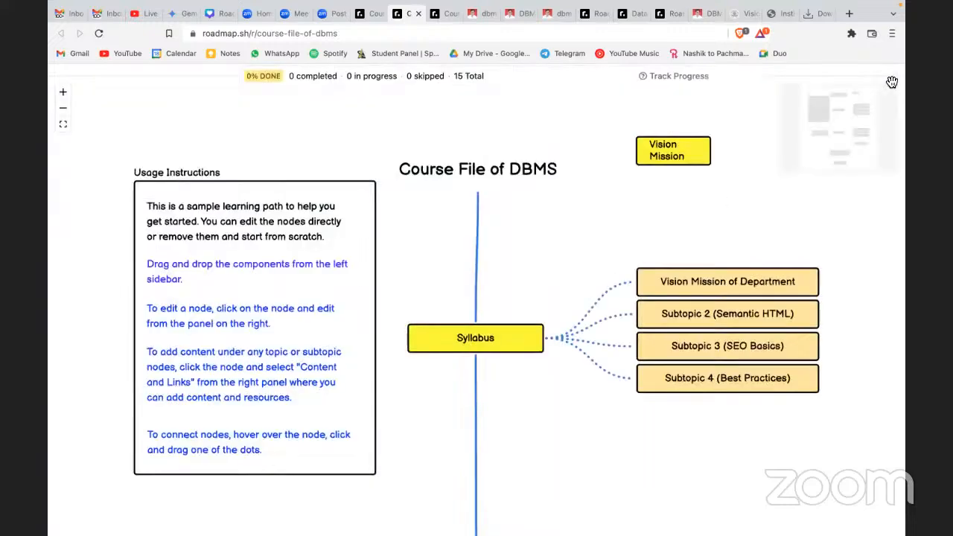
{"action": "left_click", "coordinate": [372, 15]}
{"action": "left_click", "coordinate": [727, 350]}
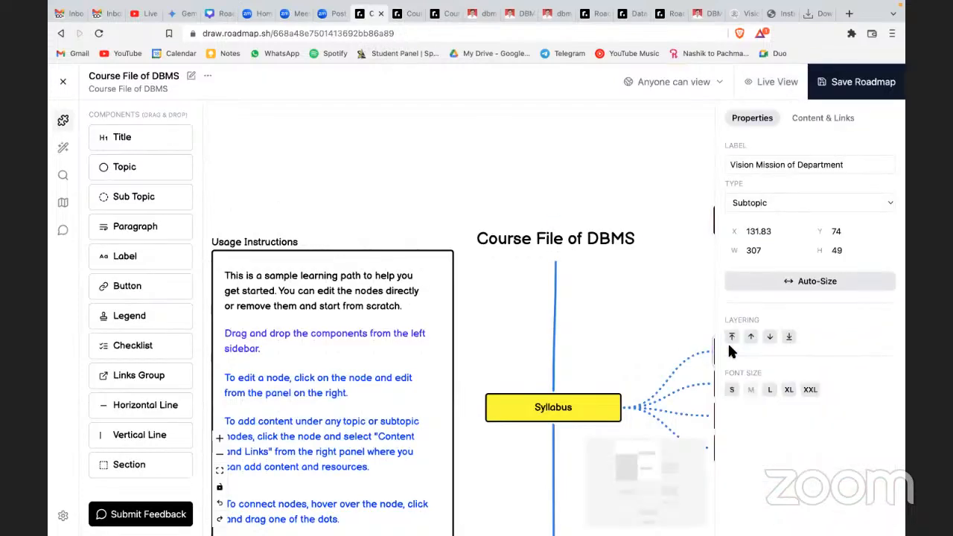
{"action": "left_click", "coordinate": [814, 117]}
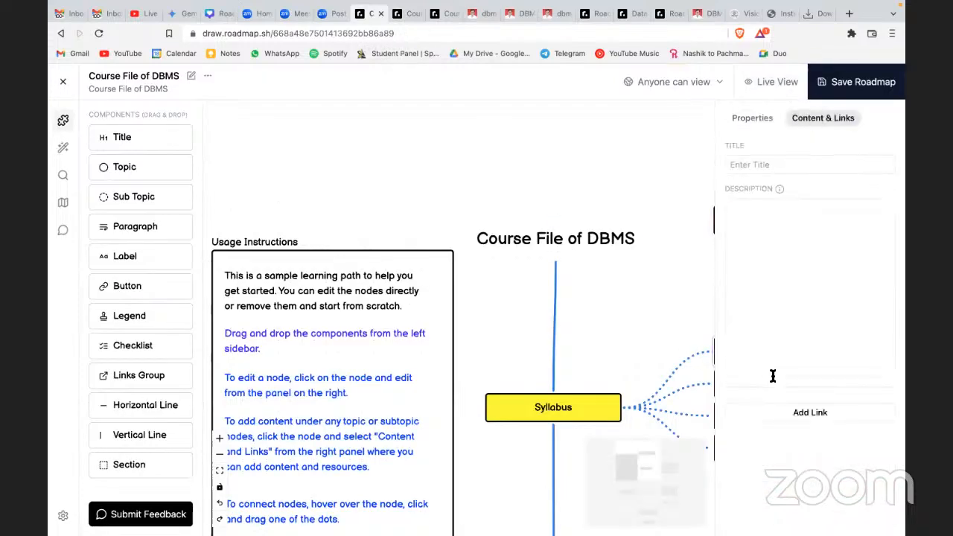
{"action": "left_click", "coordinate": [753, 166]}
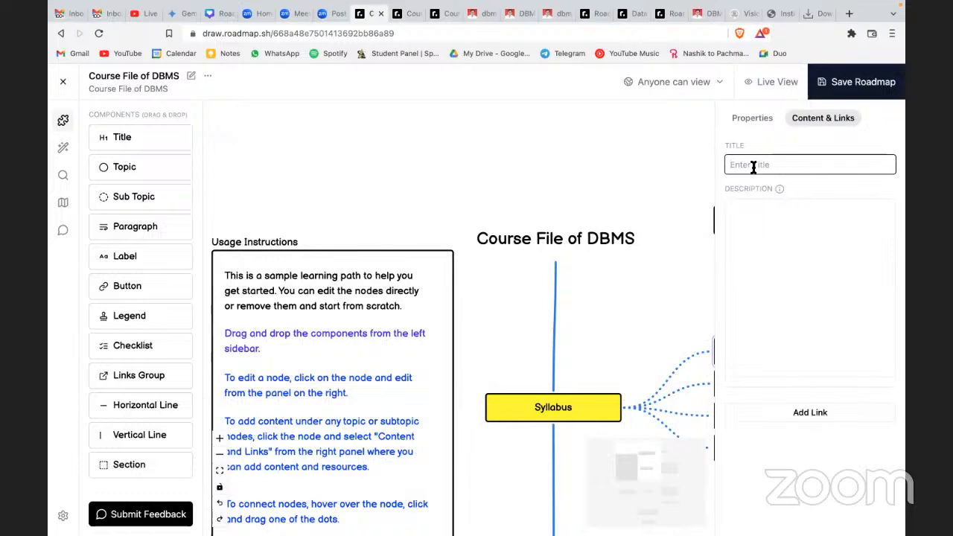
{"action": "type", "text": "Vision Mission"}
{"action": "left_click", "coordinate": [780, 229]}
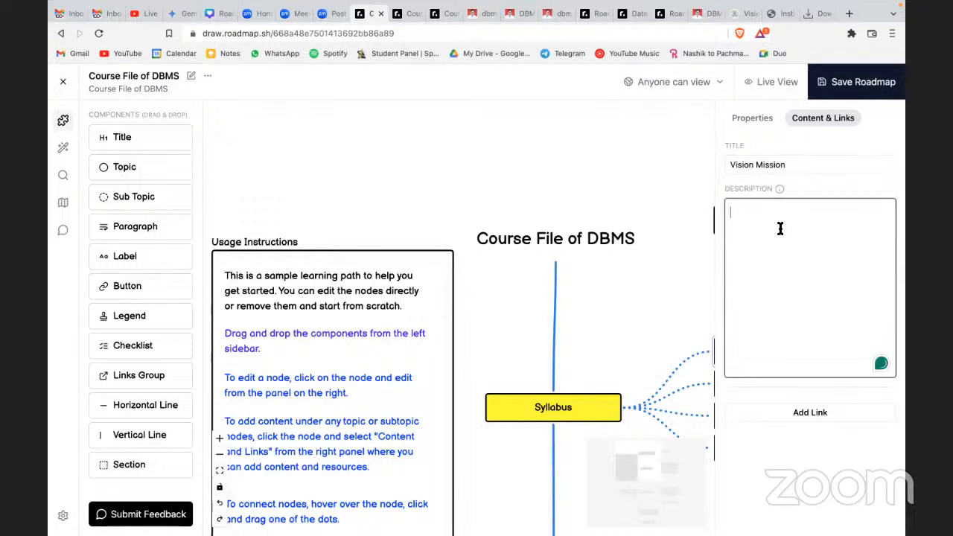
{"action": "type", "text": "VN"}
{"action": "key", "text": "BackSpace"}
{"action": "type", "text": "M"}
Step: Add an Article link titled "Downoad" with the copied snjb.org/engineering/academics/vision-and-mission-computer address to the node, and save the roadmap
{"action": "left_click", "coordinate": [785, 414]}
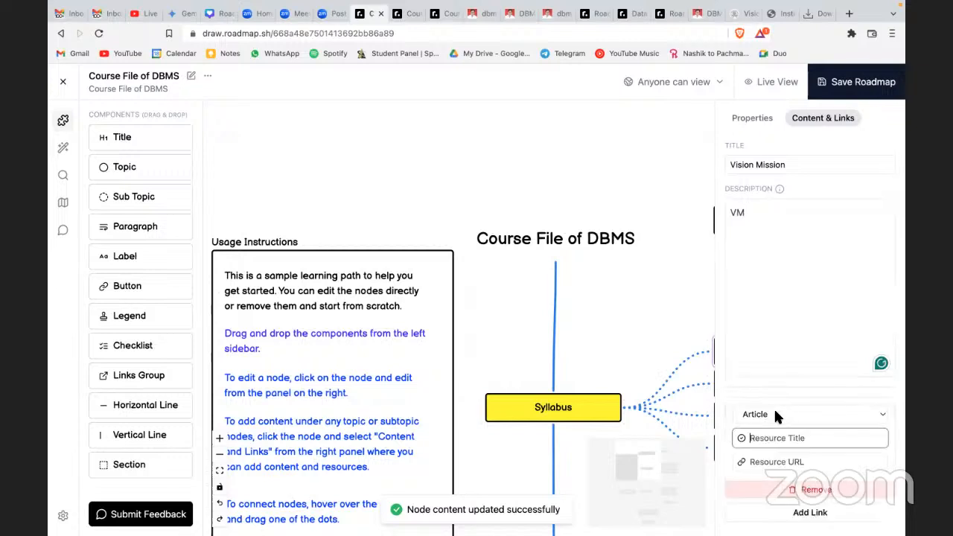
{"action": "left_click", "coordinate": [767, 439]}
{"action": "type", "text": "Vi"}
{"action": "key", "text": "BackSpace"}
{"action": "type", "text": "Download"}
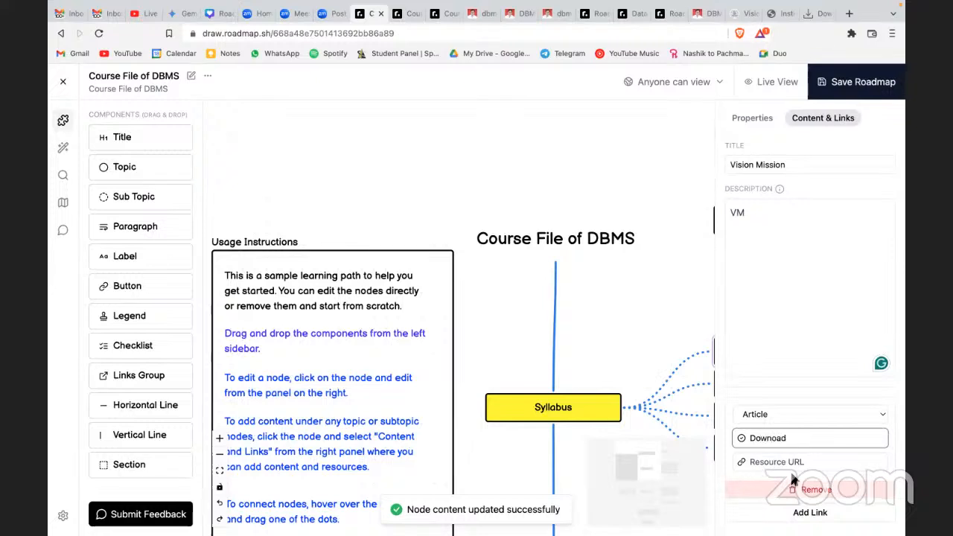
{"action": "left_click", "coordinate": [784, 463]}
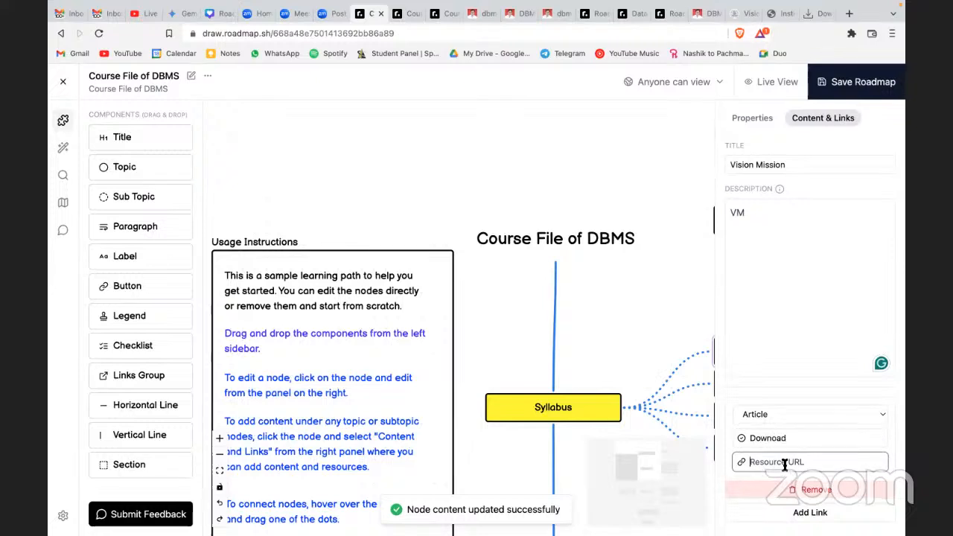
{"action": "key", "text": "ctrl+v"}
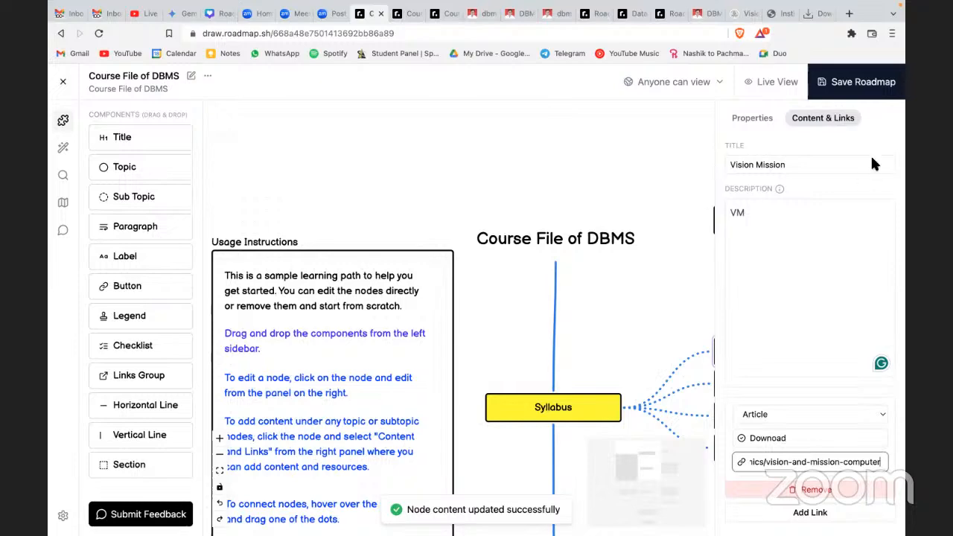
{"action": "left_click", "coordinate": [860, 94]}
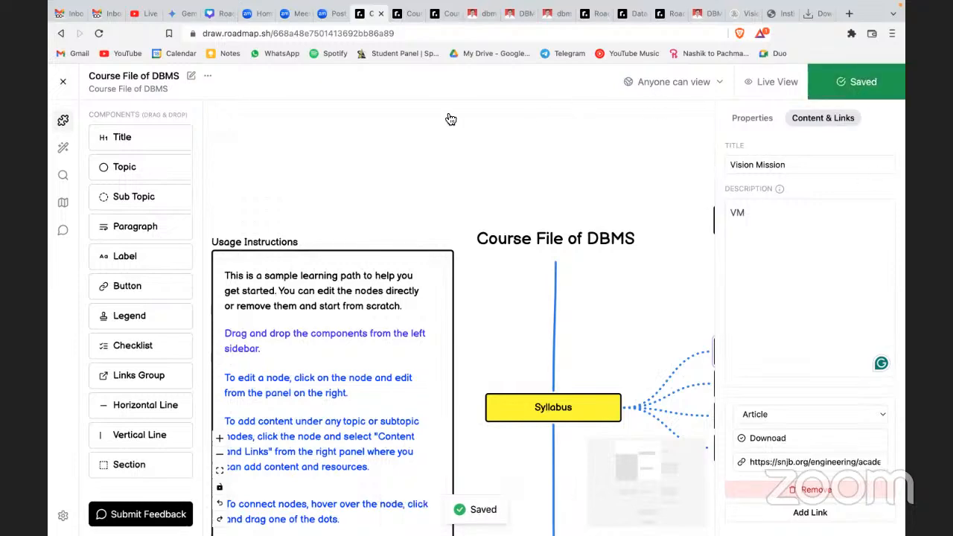
Step: Reload the live roadmap, check the Vision Mission of Department node's content, and follow its article link to read the linked page
{"action": "left_click", "coordinate": [400, 20]}
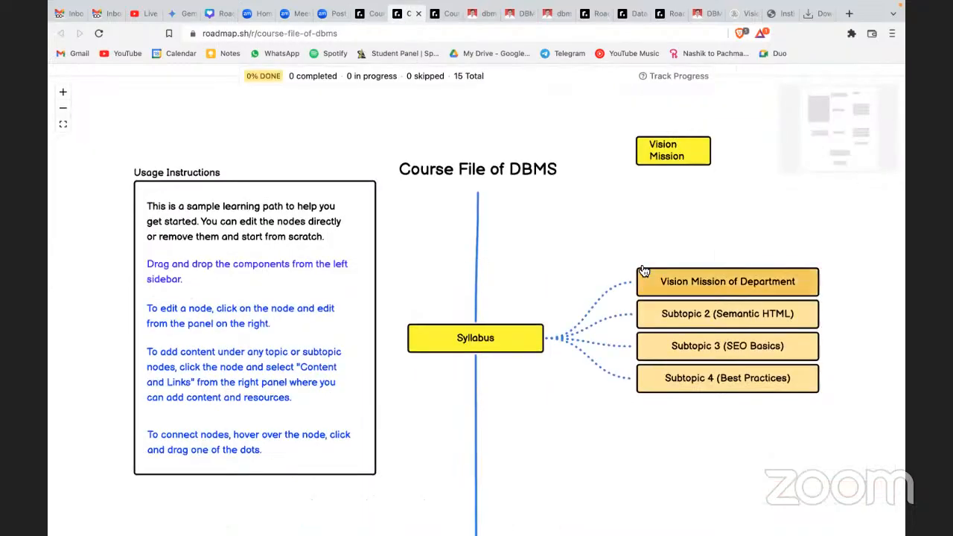
{"action": "left_click", "coordinate": [215, 33]}
{"action": "key", "text": "Return"}
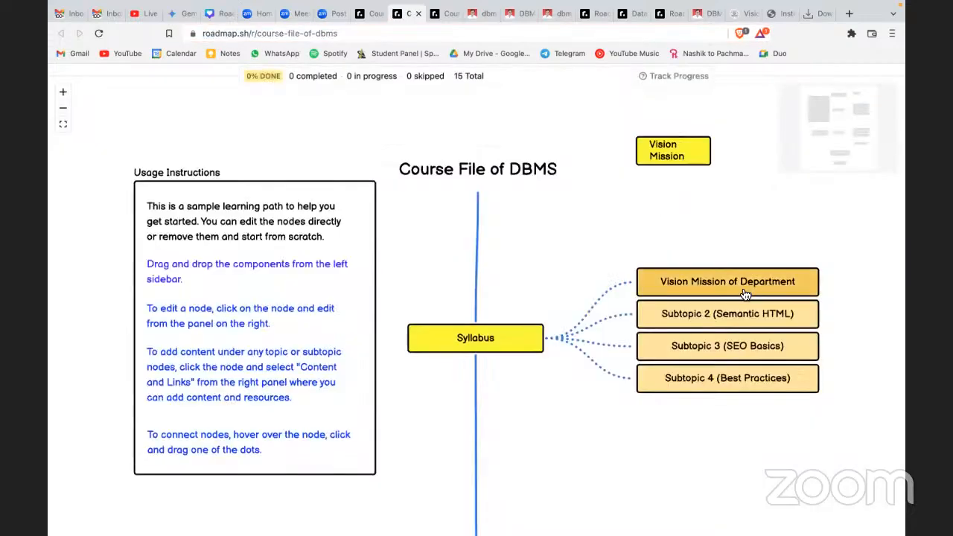
{"action": "left_click", "coordinate": [743, 285]}
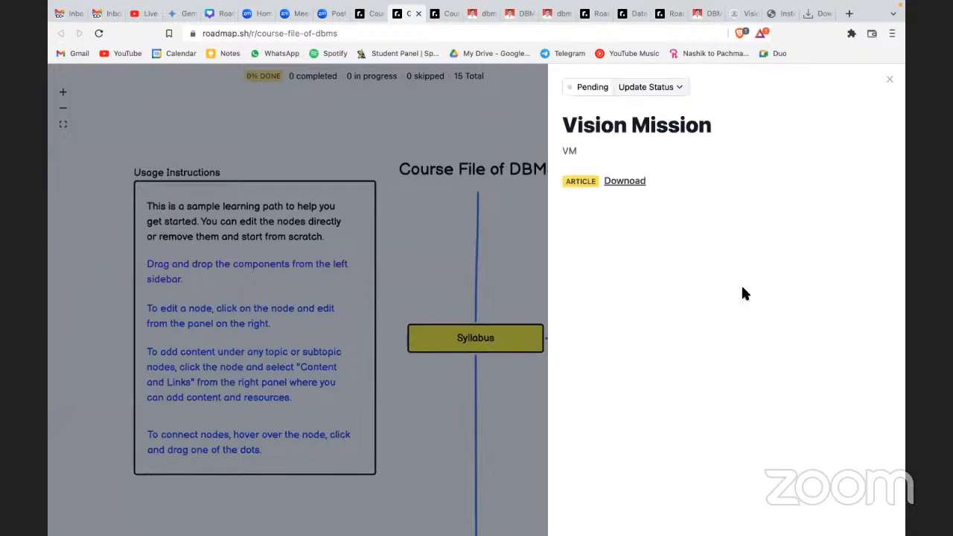
{"action": "left_click", "coordinate": [626, 183]}
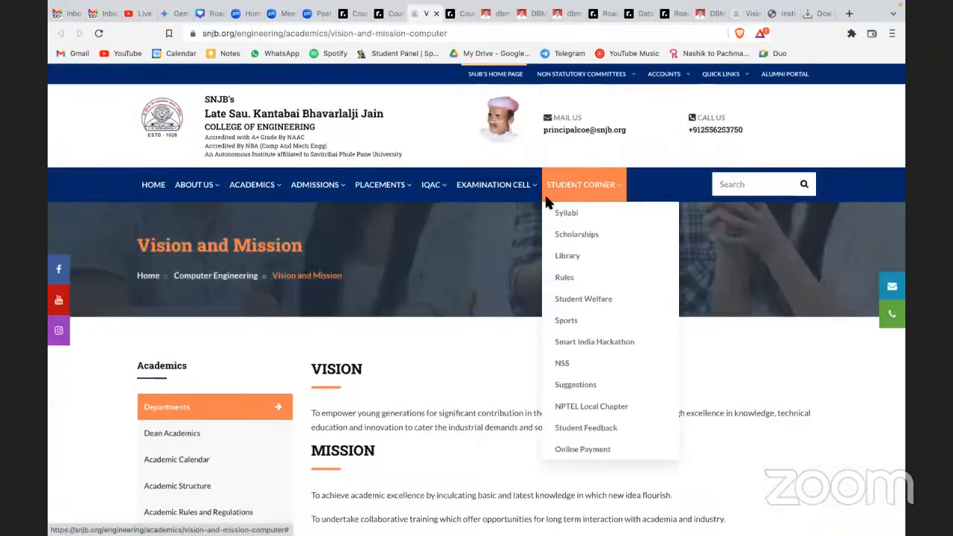
{"action": "scroll", "coordinate": [391, 346], "scroll_direction": "down", "scroll_amount": 4}
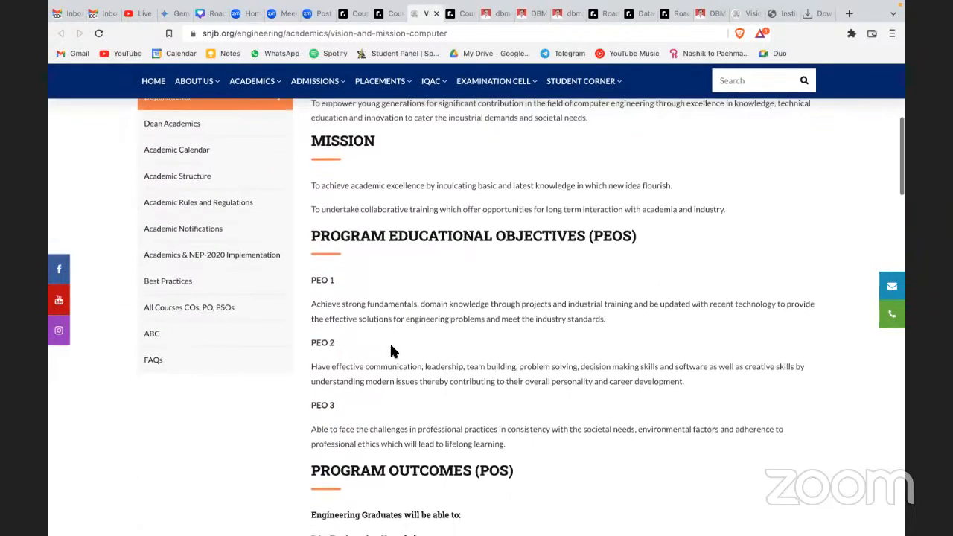
Step: Go back to the live roadmap and check the content of the Subtopic 2 (Semantic HTML) node
{"action": "left_click", "coordinate": [389, 13]}
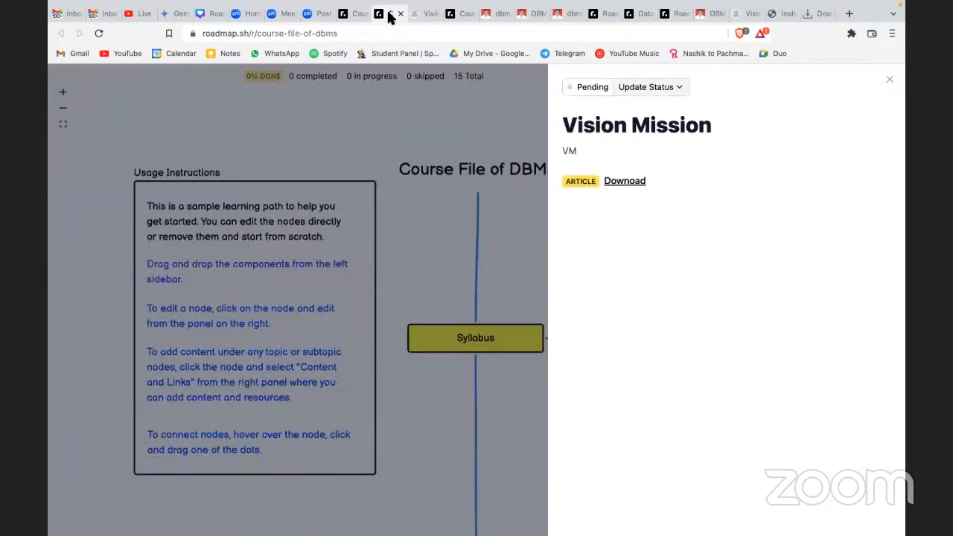
{"action": "left_click", "coordinate": [890, 79]}
{"action": "left_click", "coordinate": [695, 318]}
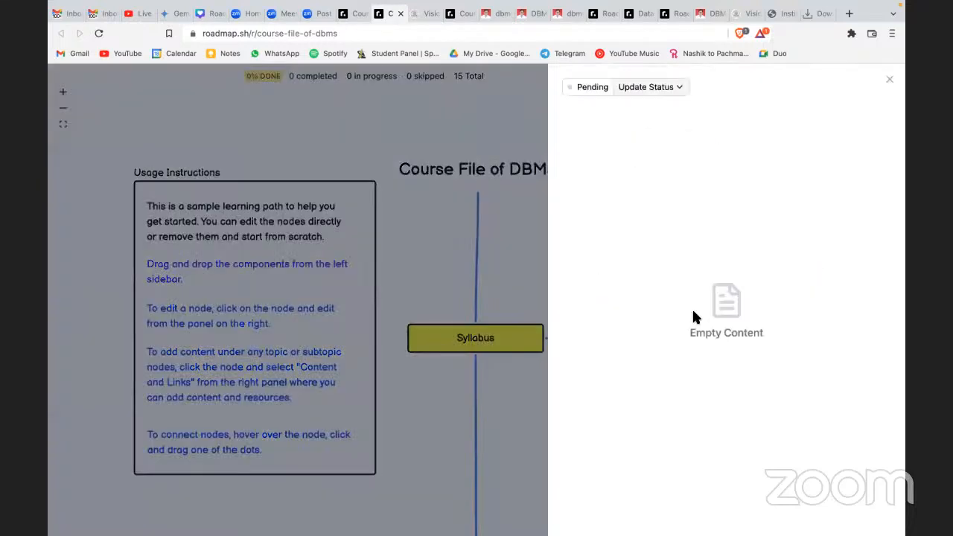
{"action": "left_click", "coordinate": [891, 82]}
Step: In the editor, delete the Subtopic 2 and Subtopic 3 nodes and move Subtopic 4 (Best Practices) up beneath Vision Mission of Department
{"action": "left_click", "coordinate": [348, 15]}
{"action": "left_click", "coordinate": [727, 378]}
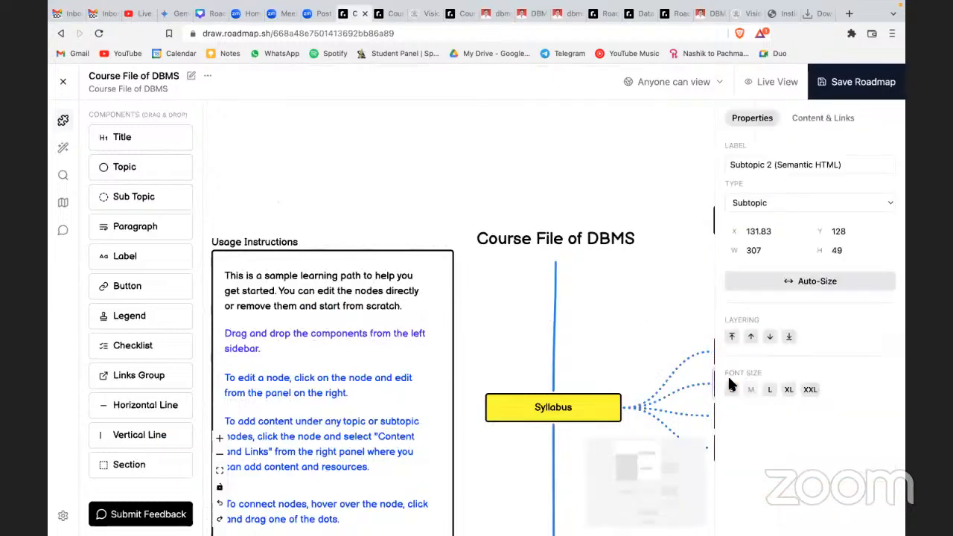
{"action": "left_click", "coordinate": [653, 319]}
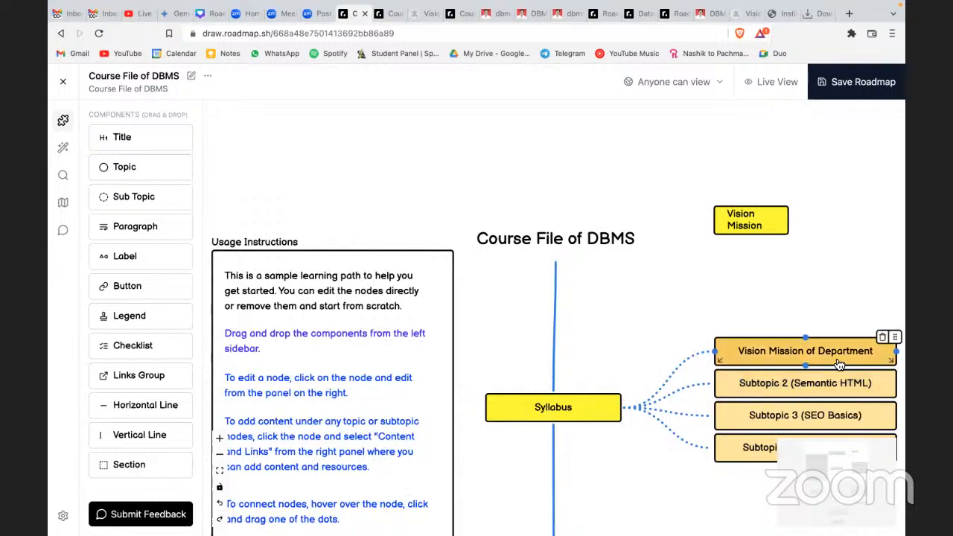
{"action": "left_click", "coordinate": [884, 371]}
{"action": "left_click", "coordinate": [820, 422]}
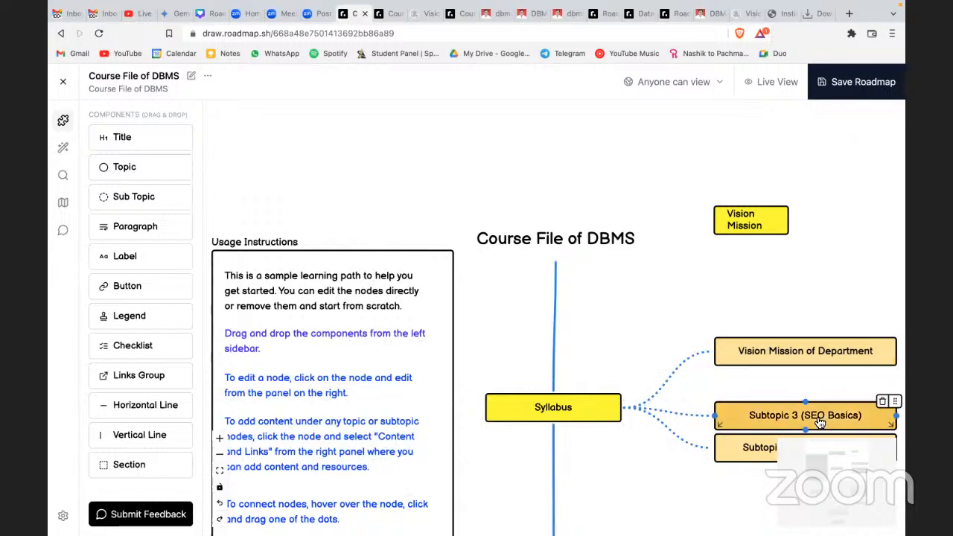
{"action": "left_click", "coordinate": [882, 403]}
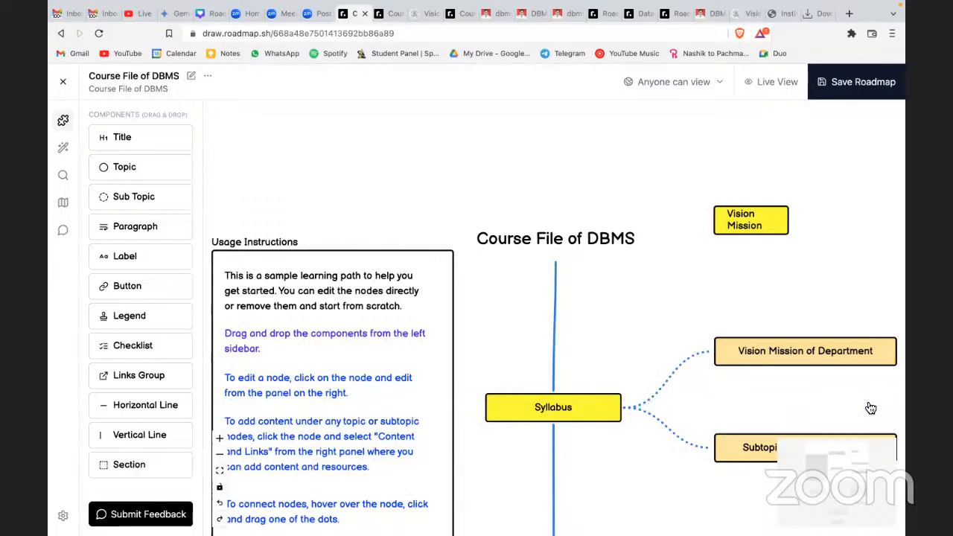
{"action": "left_click_drag", "start_coordinate": [764, 448], "coordinate": [761, 392]}
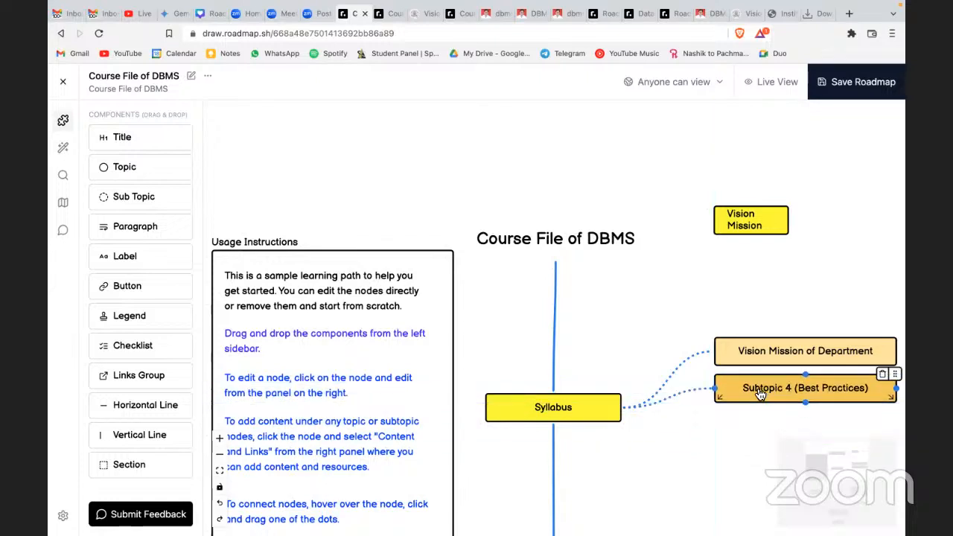